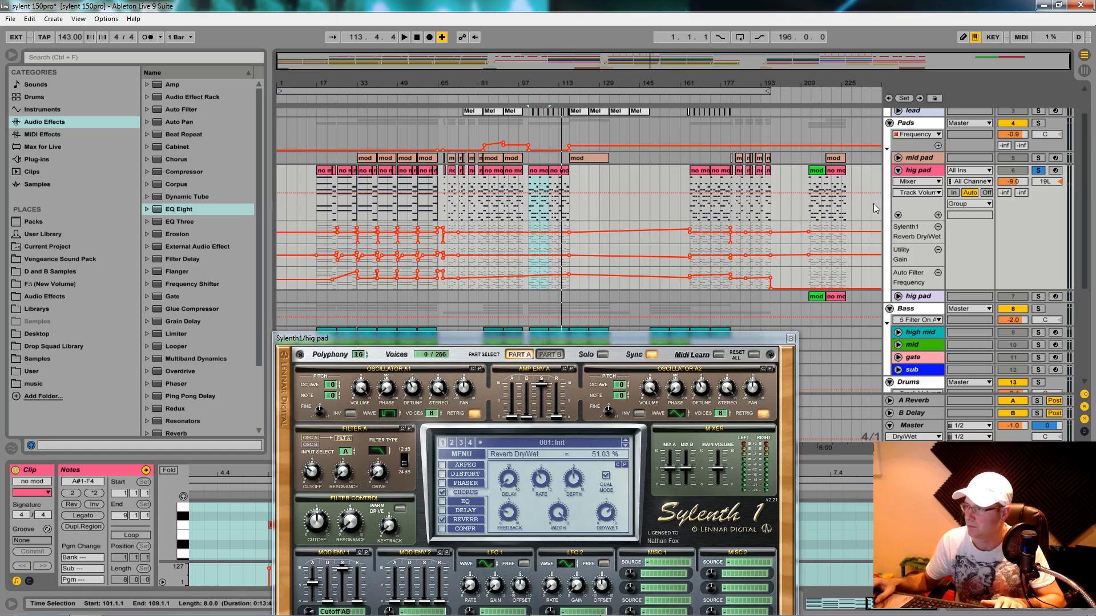
Hide the browser and reposition the Sylenth1 window below the hig pad clips in the arrangement.
{"action": "left_click_drag", "start_coordinate": [754, 341], "coordinate": [756, 253]}
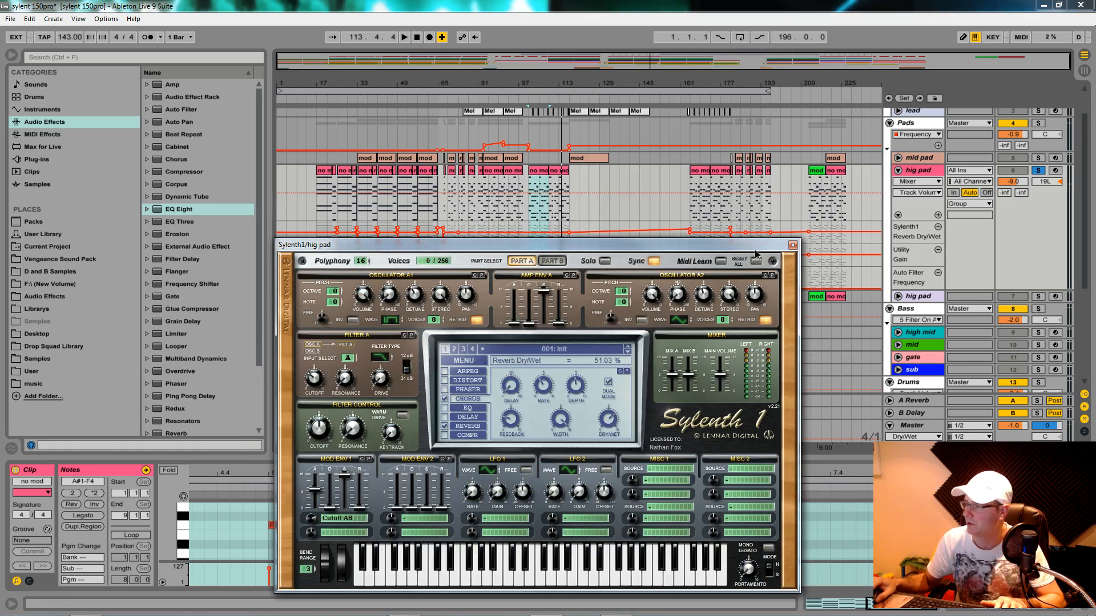
{"action": "left_click_drag", "start_coordinate": [539, 244], "coordinate": [556, 117]}
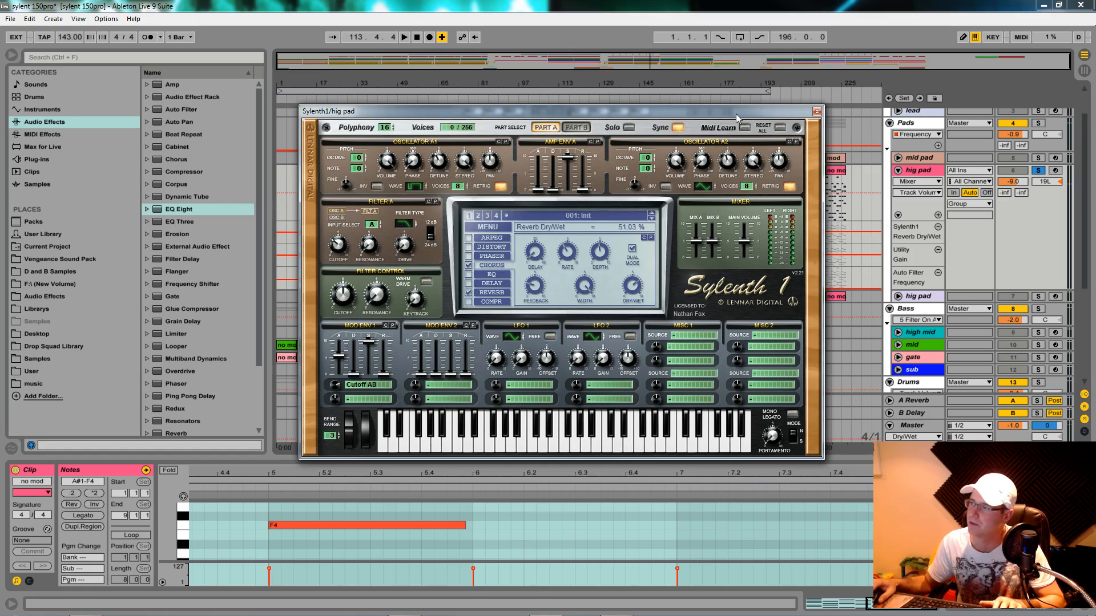
{"action": "mouse_move", "coordinate": [736, 118]}
{"action": "left_mouse_down"}
{"action": "mouse_move", "coordinate": [625, 250]}
{"action": "mouse_move", "coordinate": [724, 107]}
{"action": "left_mouse_up"}
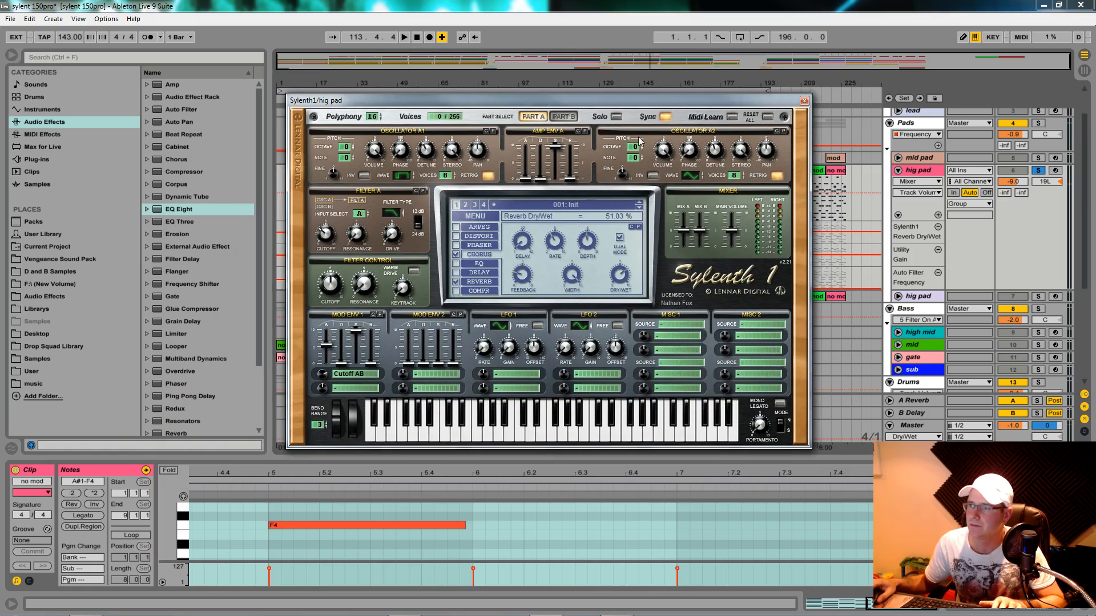
{"action": "left_click", "coordinate": [12, 56]}
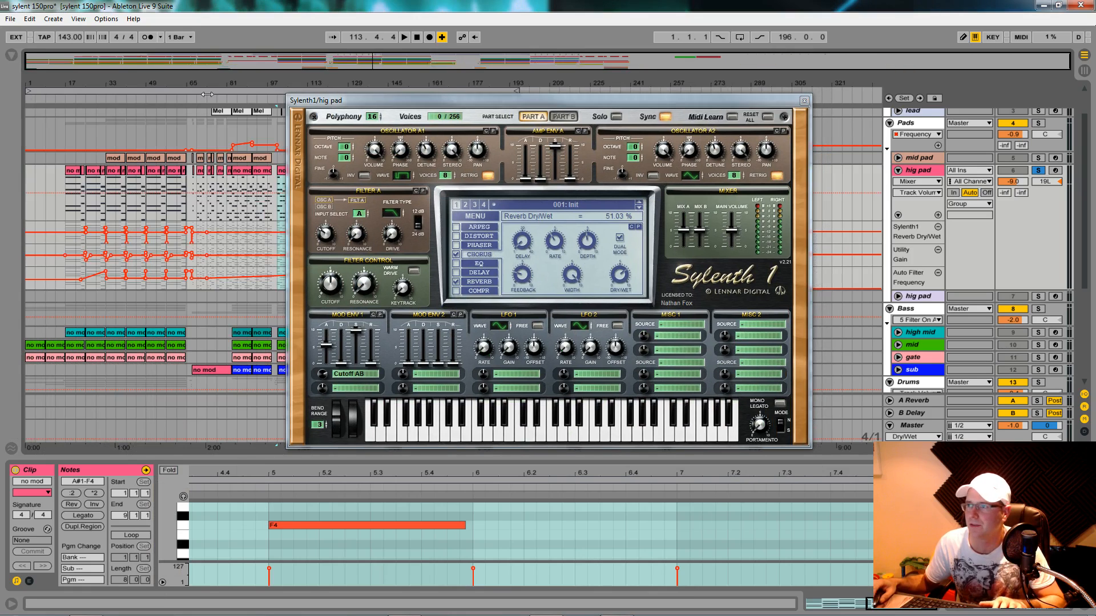
{"action": "left_click_drag", "start_coordinate": [605, 100], "coordinate": [547, 298]}
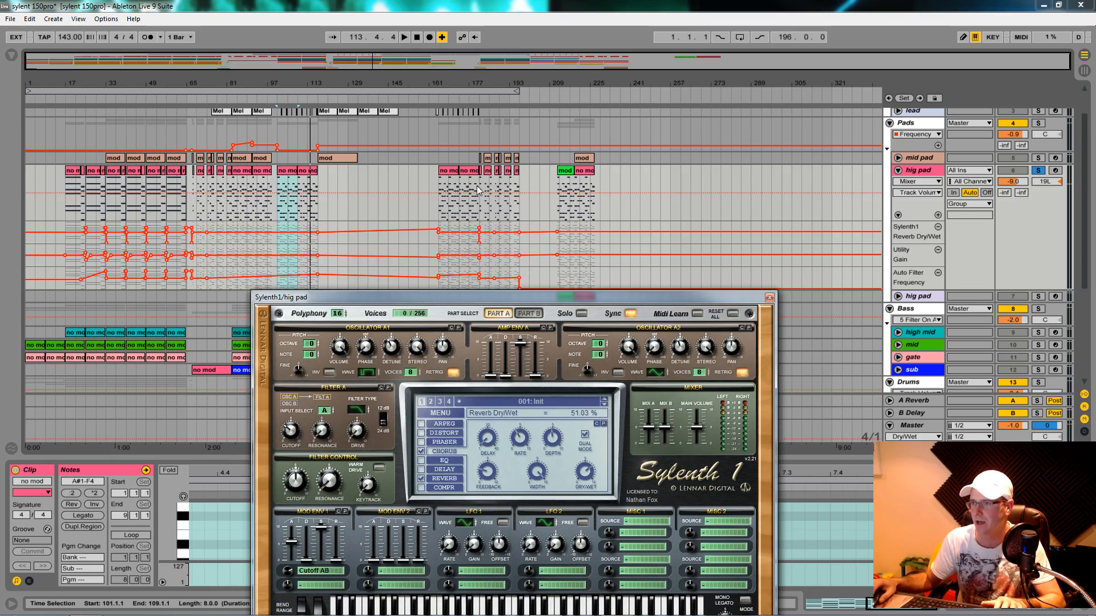
Play the hig pad clip from bar 101 and examine the finished patch's Part A and Part B settings.
{"action": "left_click", "coordinate": [285, 188]}
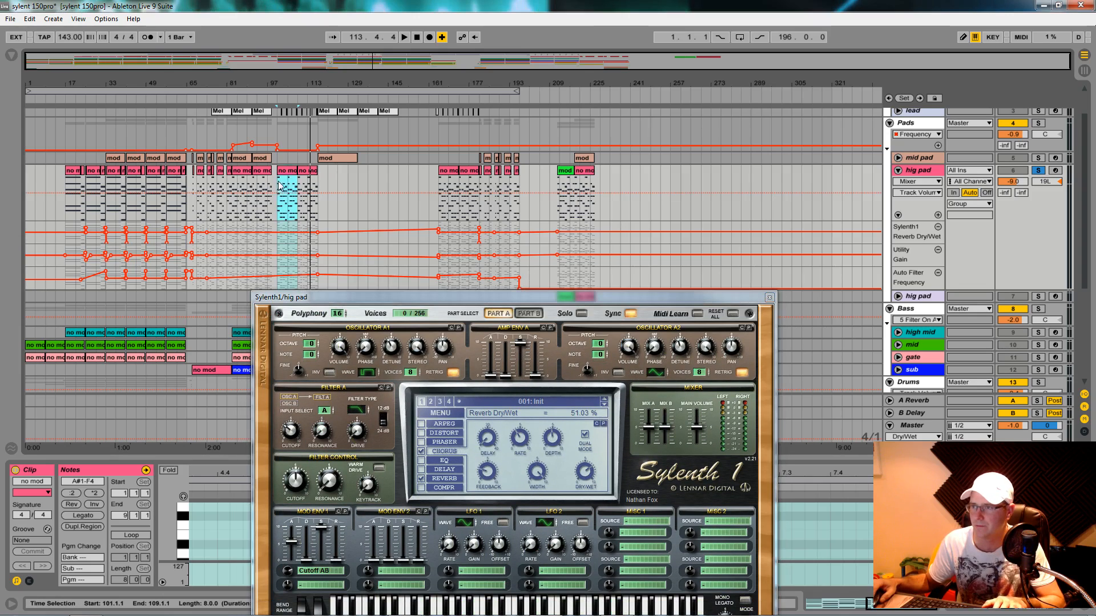
{"action": "key", "text": "space"}
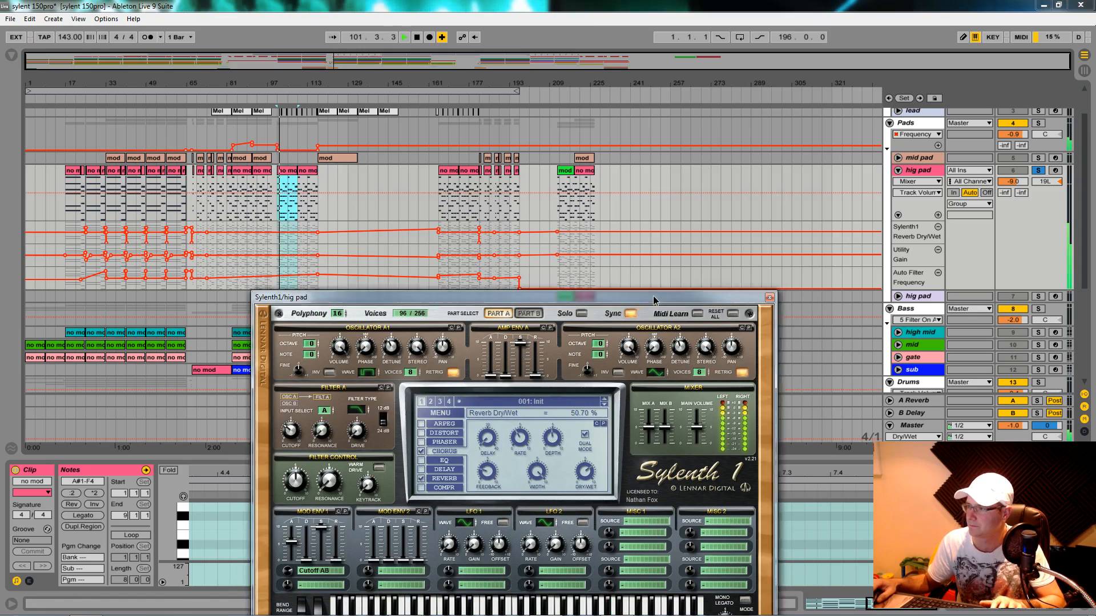
{"action": "left_click_drag", "start_coordinate": [655, 300], "coordinate": [661, 141]}
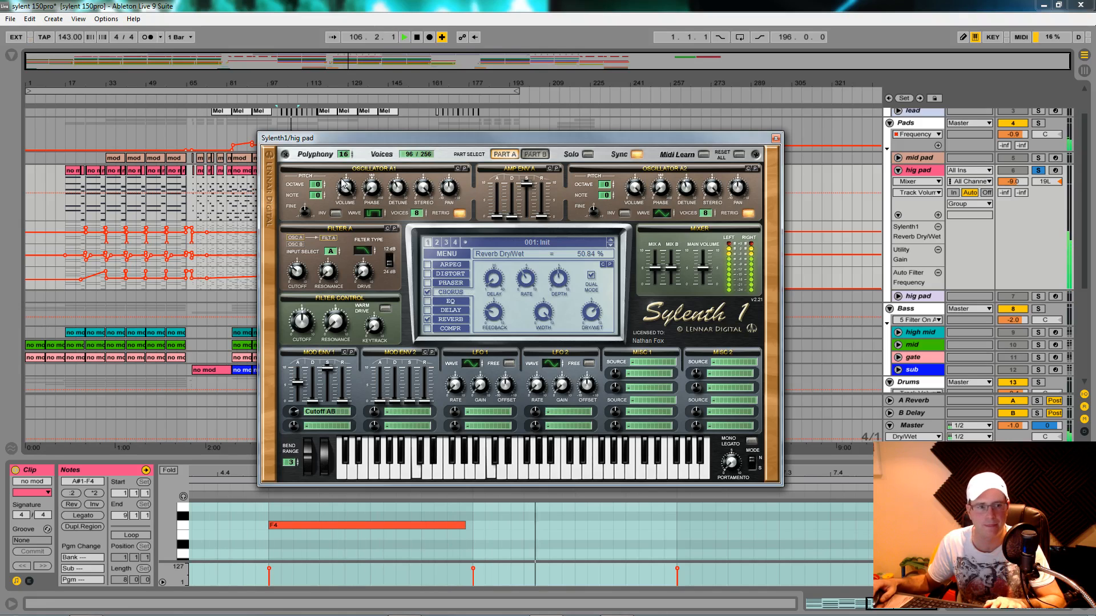
{"action": "left_click", "coordinate": [532, 155]}
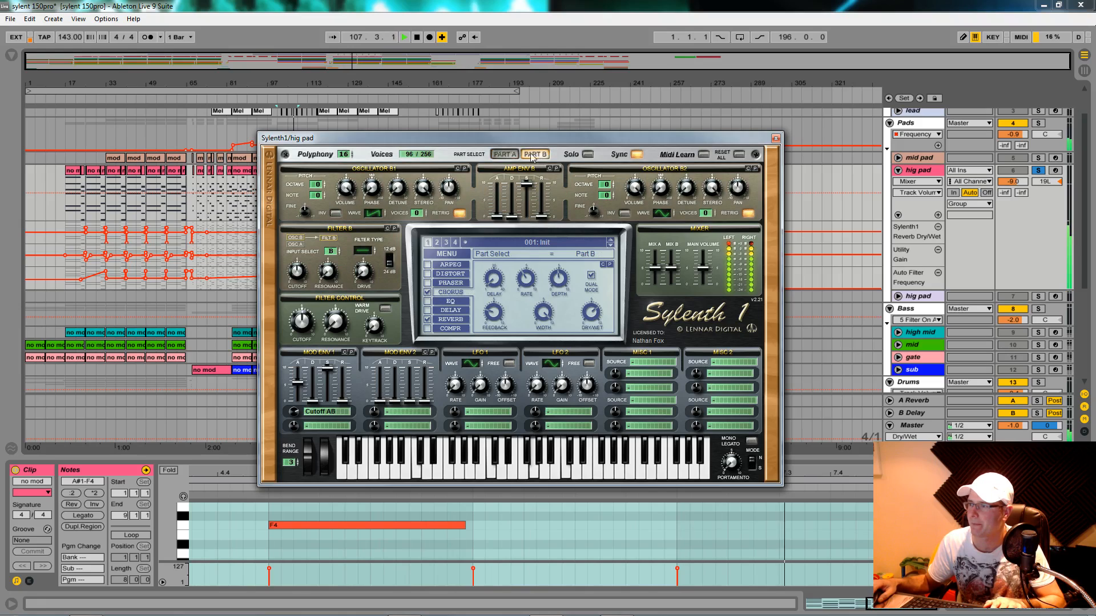
{"action": "left_click", "coordinate": [505, 155]}
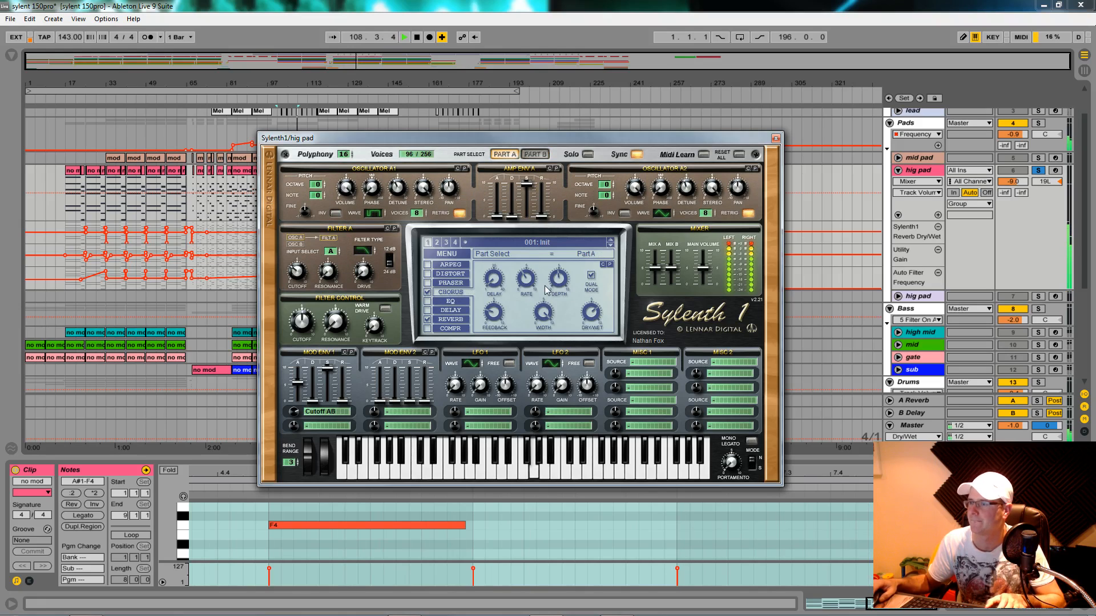
{"action": "key", "text": "space"}
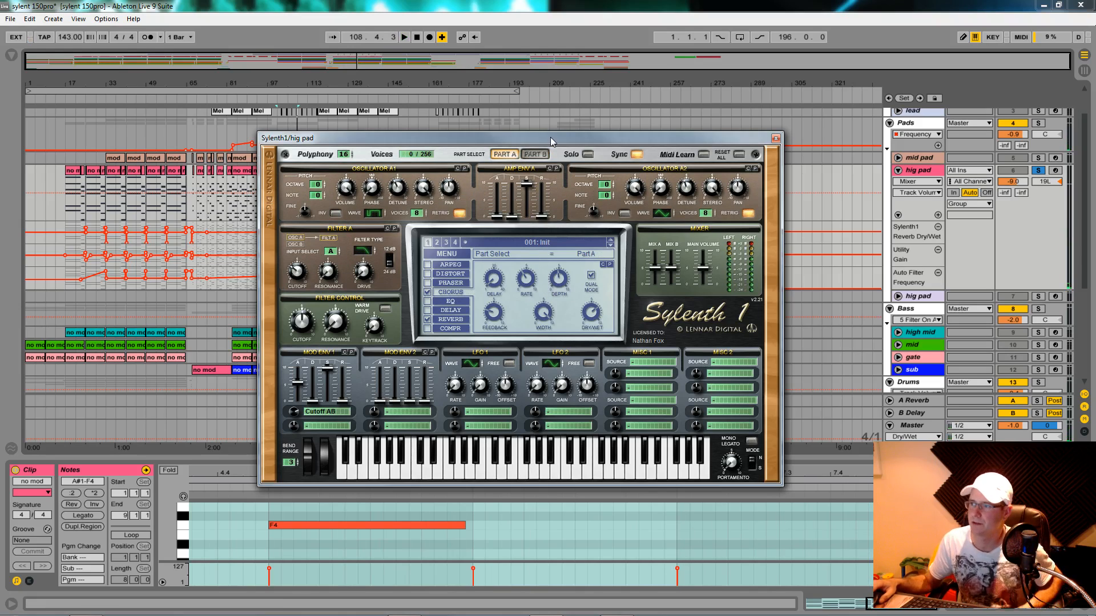
Initialise the Sylenth1 preset and set oscillator A1's wave to QPulse.
{"action": "left_click", "coordinate": [455, 253]}
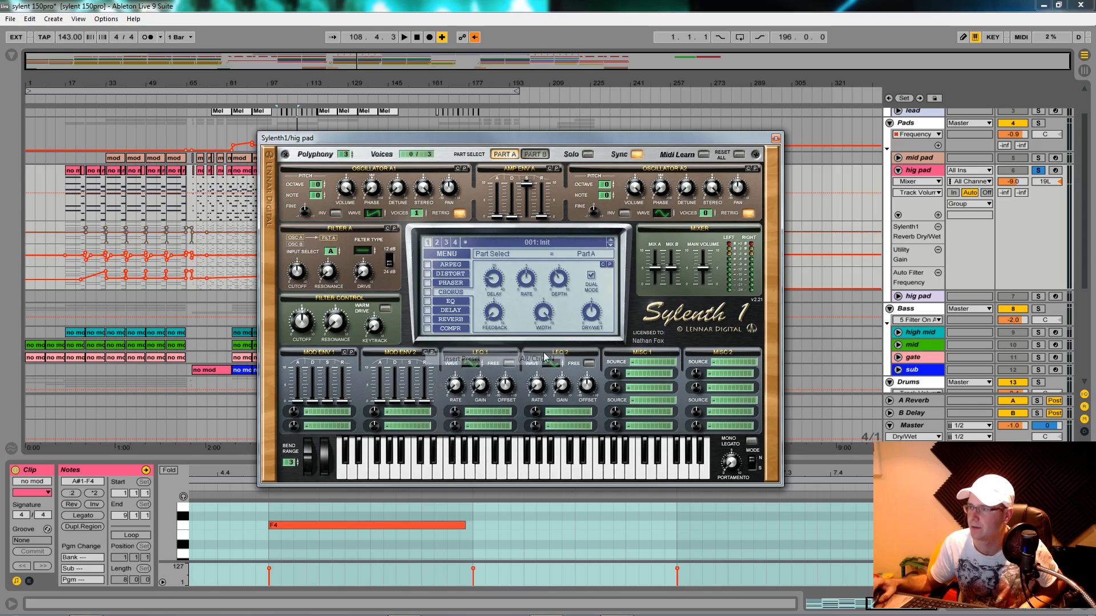
{"action": "left_click", "coordinate": [477, 359]}
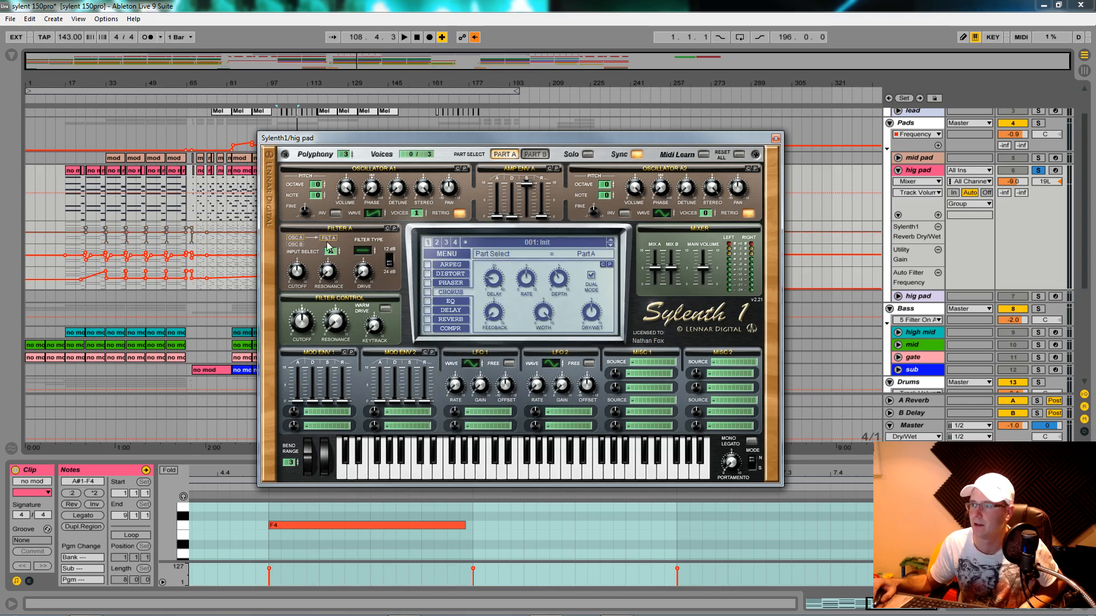
{"action": "left_click", "coordinate": [379, 214]}
{"action": "left_click_drag", "start_coordinate": [378, 190], "coordinate": [380, 177]}
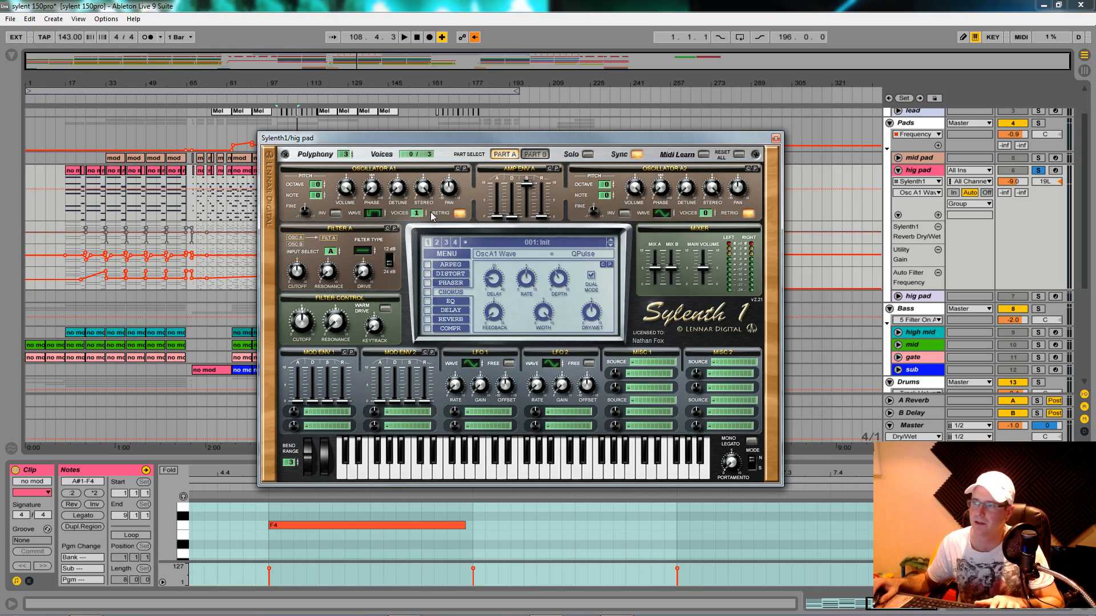
Set oscillator A1's detune to 3.76 and its voices to 8, with the synth's polyphony at 16.
{"action": "left_click", "coordinate": [398, 199]}
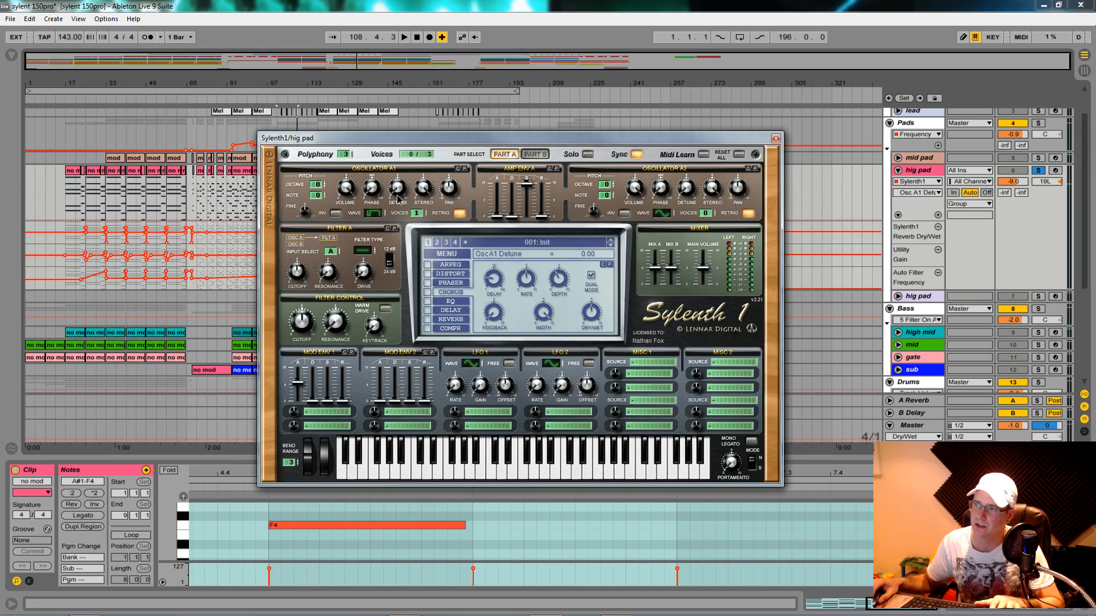
{"action": "left_click_drag", "start_coordinate": [398, 199], "coordinate": [389, 144]}
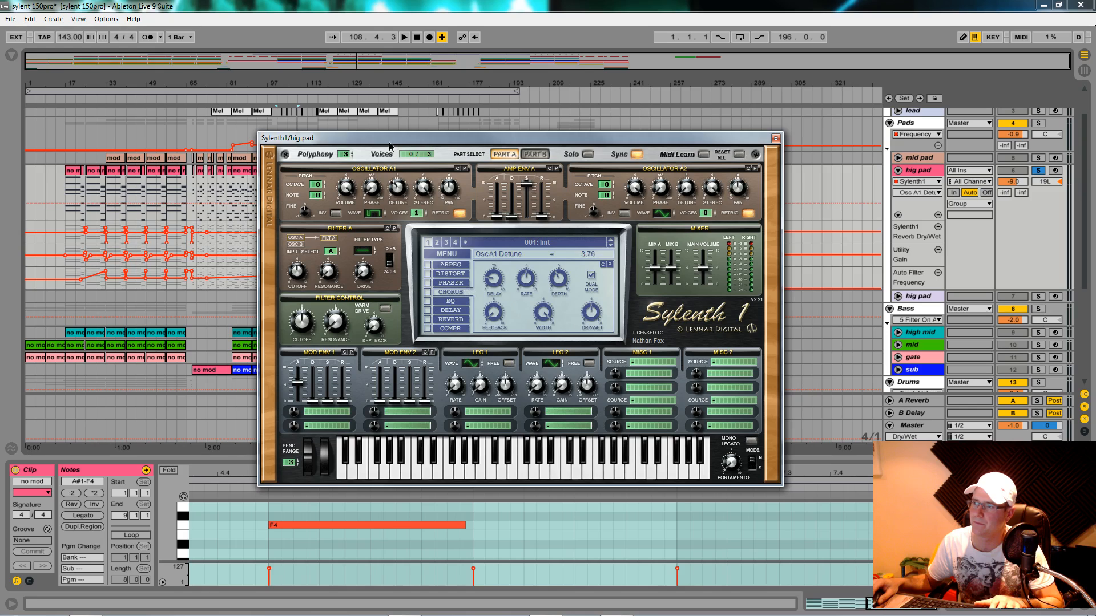
{"action": "left_click_drag", "start_coordinate": [417, 213], "coordinate": [426, 103]}
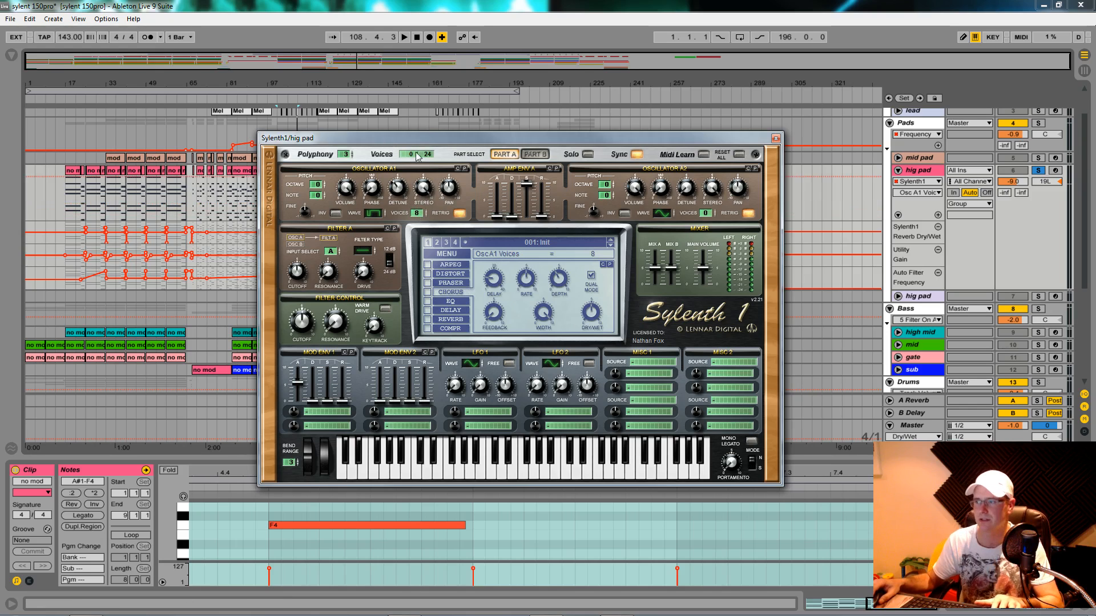
{"action": "left_click_drag", "start_coordinate": [345, 162], "coordinate": [346, 60]}
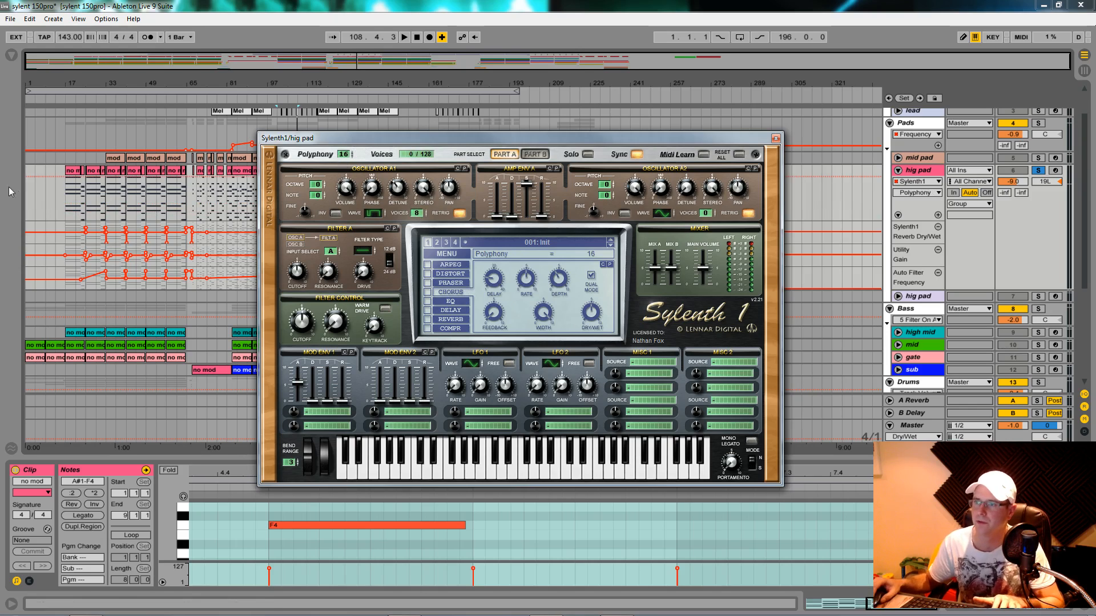
Set amp envelope A's attack to 0.28 and release to 0.39, auditioning the hig pad clip.
{"action": "key", "text": "space"}
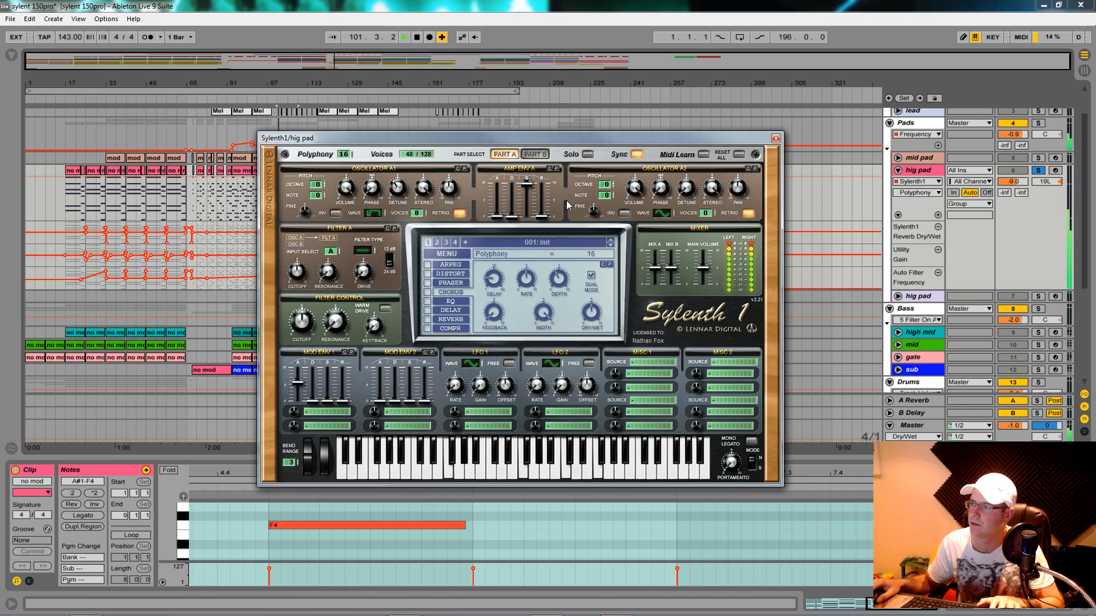
{"action": "left_click", "coordinate": [500, 223]}
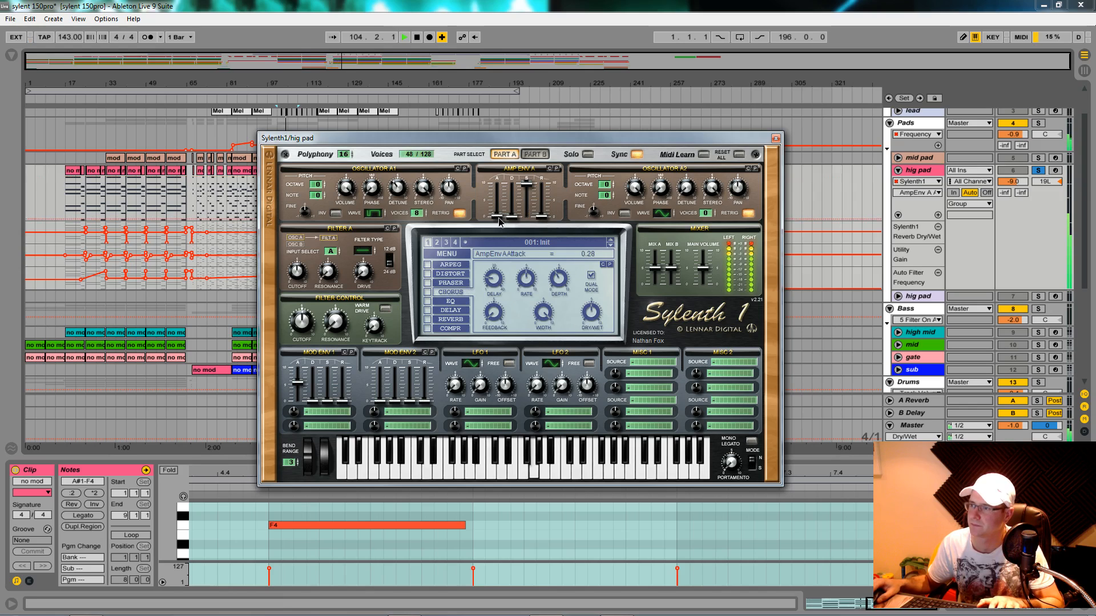
{"action": "left_click", "coordinate": [536, 219]}
{"action": "key", "text": "space"}
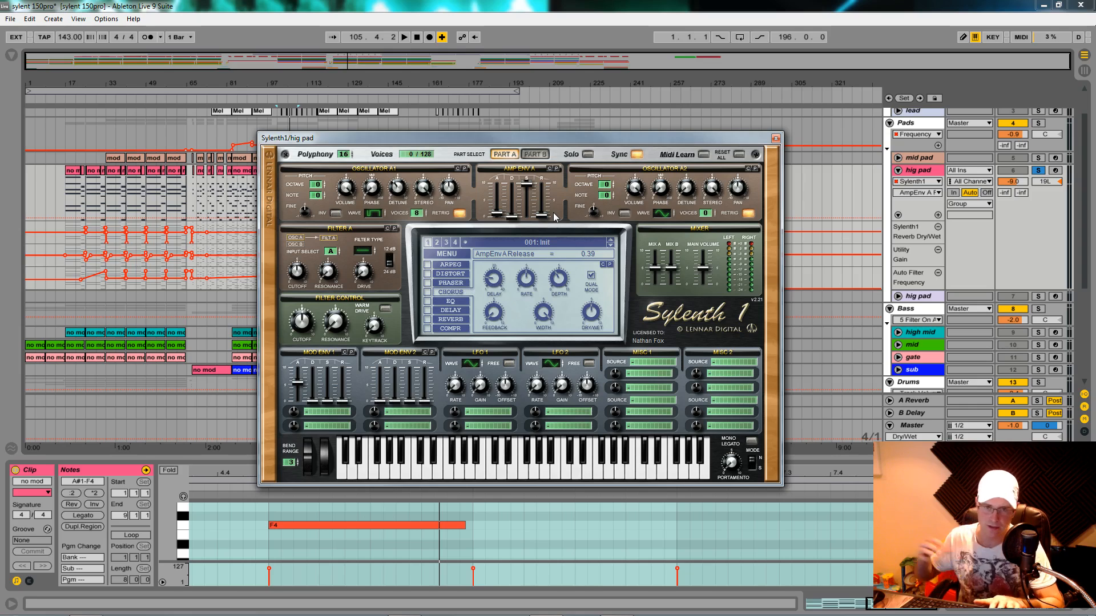
{"action": "key", "text": "space"}
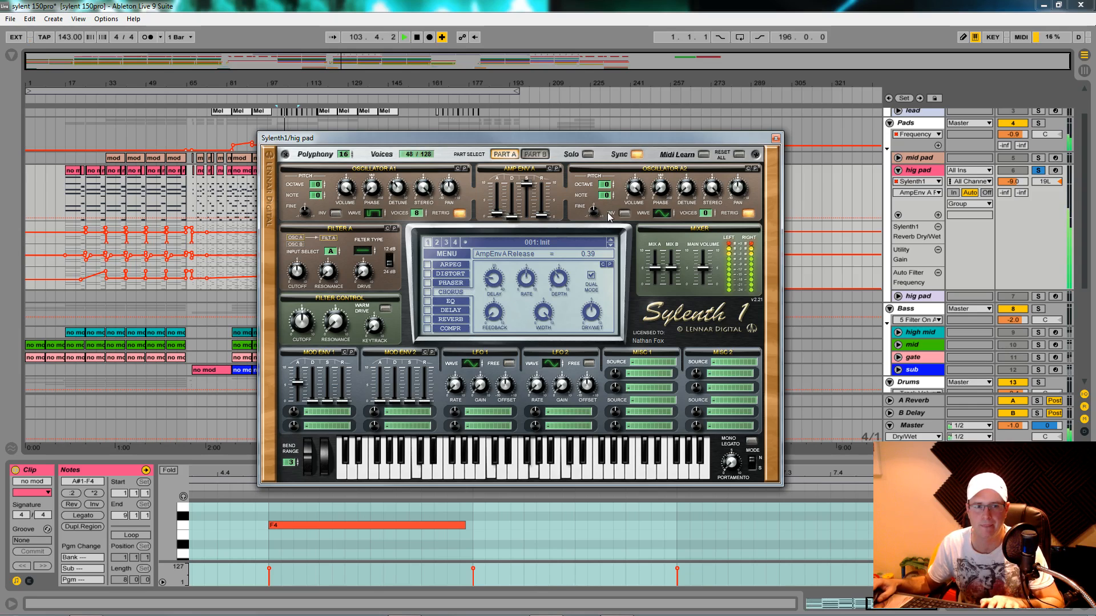
{"action": "key", "text": "space"}
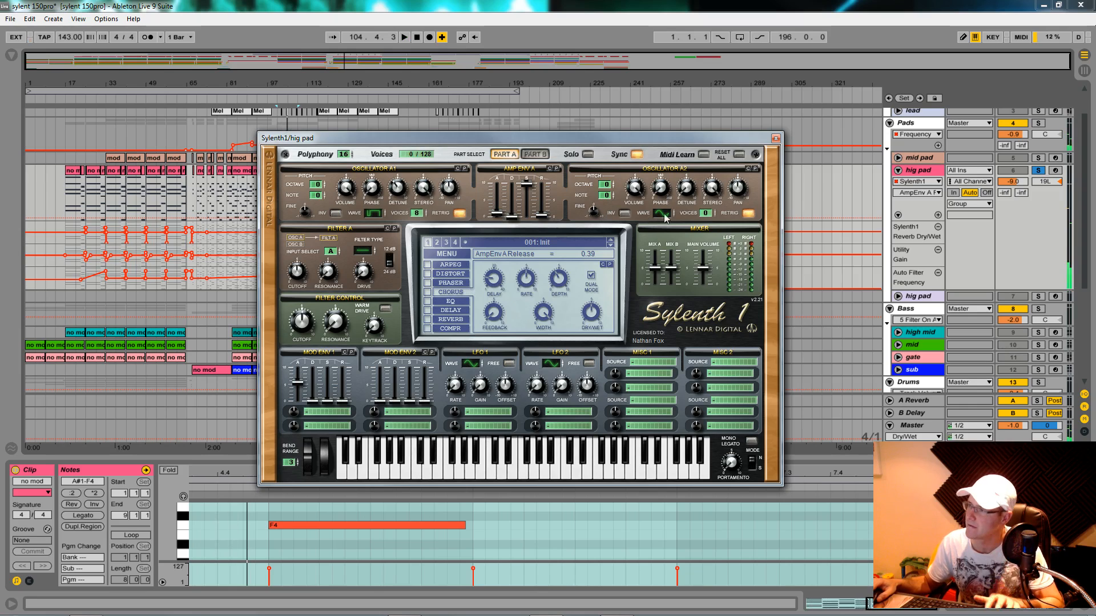
Set oscillator A2 to a Triangle wave with 8 voices and a detune of 3.57, and audition the layered sound.
{"action": "left_click", "coordinate": [662, 214]}
{"action": "left_click", "coordinate": [662, 214]}
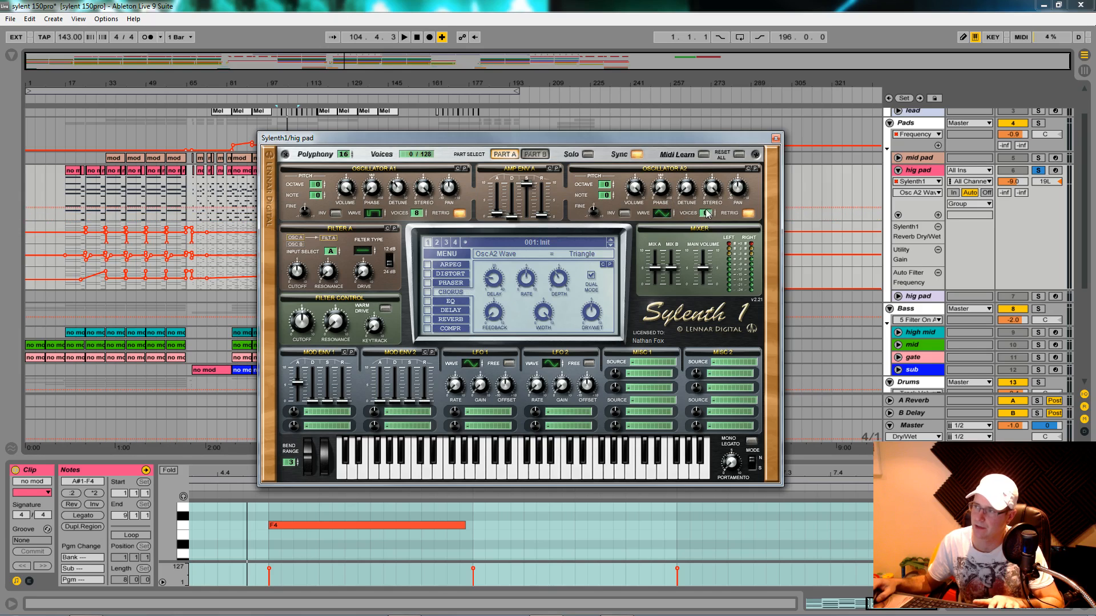
{"action": "left_click_drag", "start_coordinate": [707, 213], "coordinate": [714, 40]}
{"action": "left_click_drag", "start_coordinate": [685, 176], "coordinate": [679, 144]}
{"action": "key", "text": "space"}
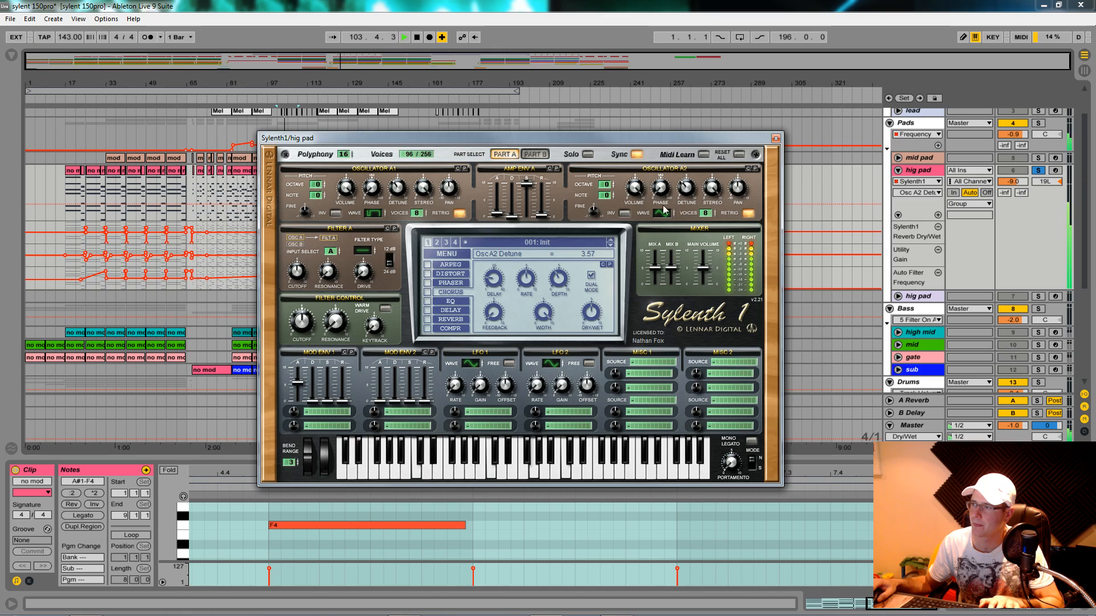
{"action": "key", "text": "space"}
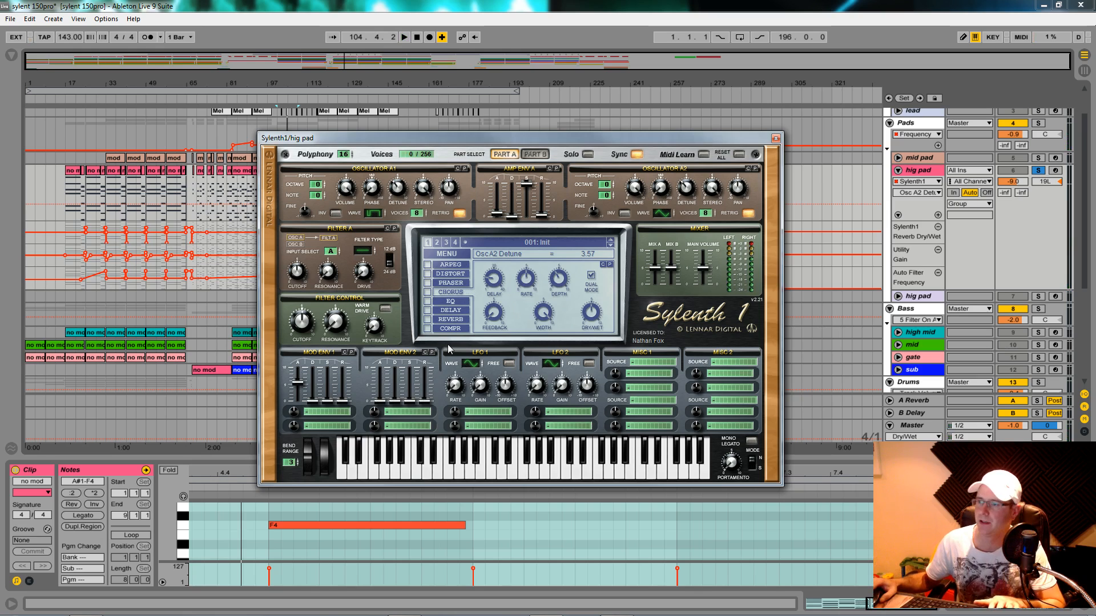
Set filter A to Lowpass with a 24 dB slope, lower its cutoff to 38.69 Hz and adjust its drive.
{"action": "left_click", "coordinate": [362, 249]}
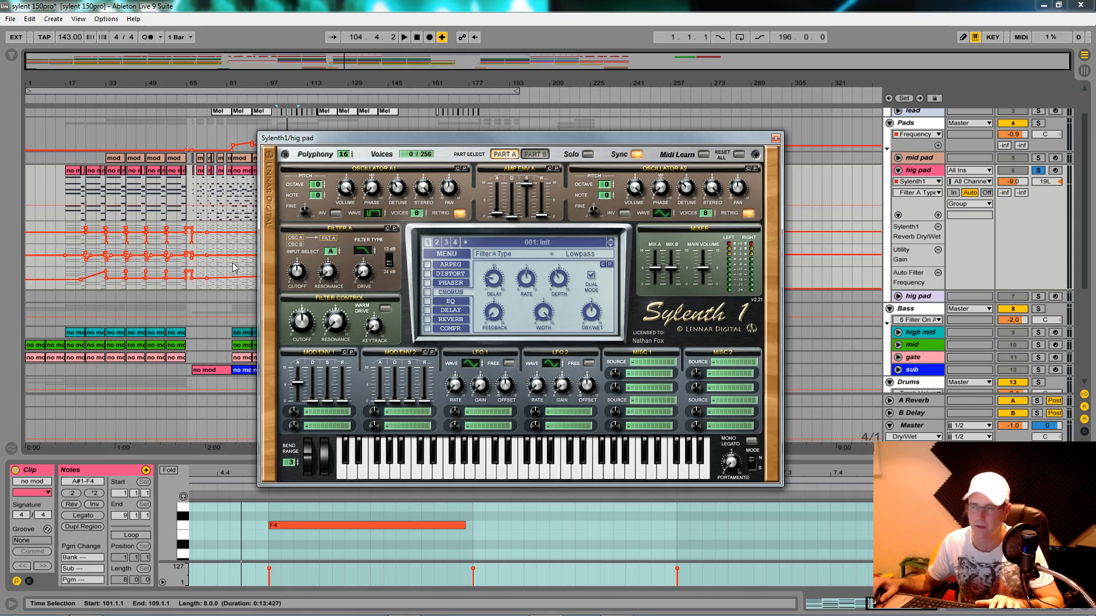
{"action": "left_click_drag", "start_coordinate": [298, 273], "coordinate": [305, 293]}
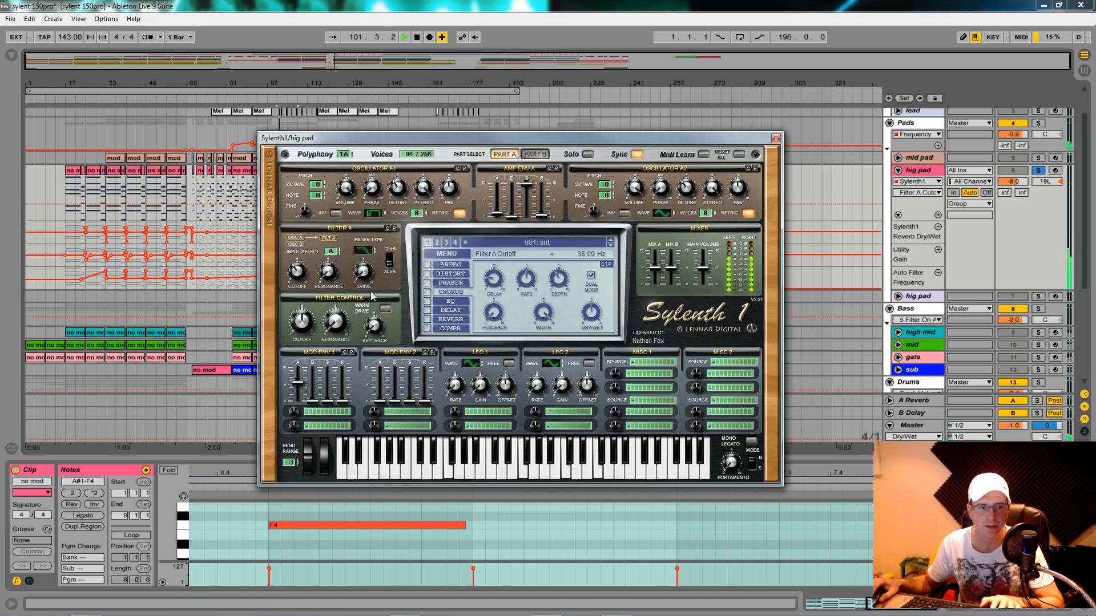
{"action": "left_click", "coordinate": [366, 274]}
{"action": "left_click", "coordinate": [390, 265]}
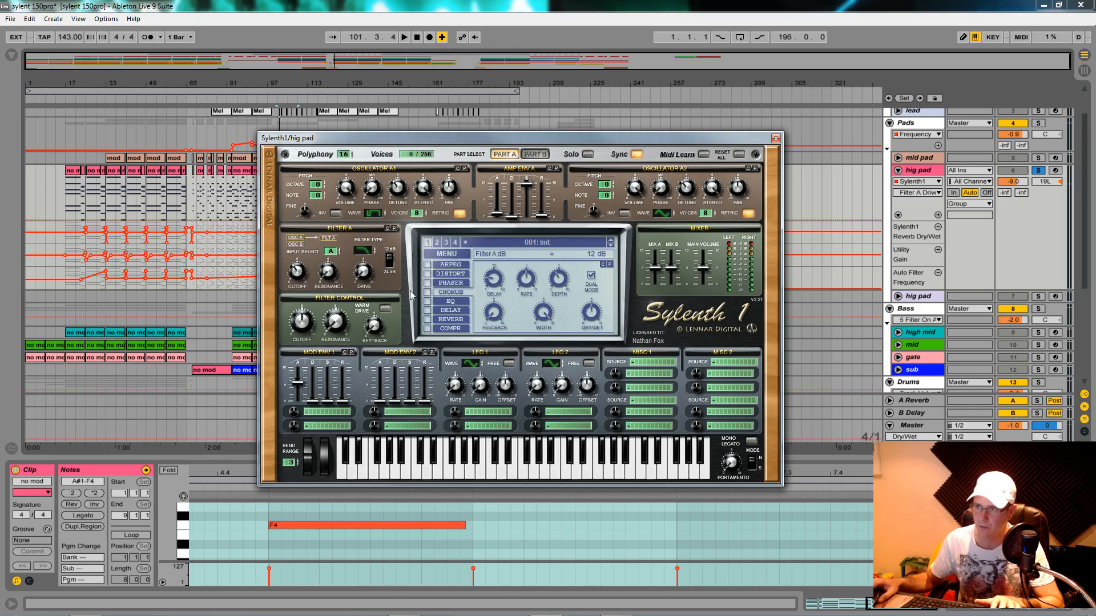
{"action": "left_click", "coordinate": [390, 264]}
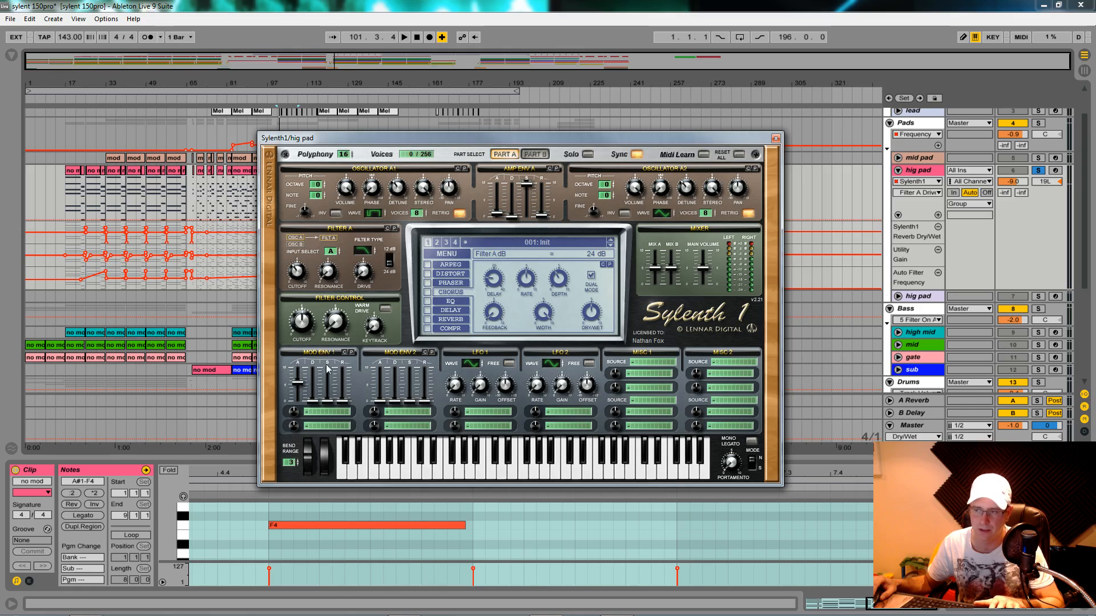
Assign modulation envelope 1 to Cutoff A with an amount of 4.95 and set filter A's cutoff to 769.53 Hz.
{"action": "left_click", "coordinate": [324, 412]}
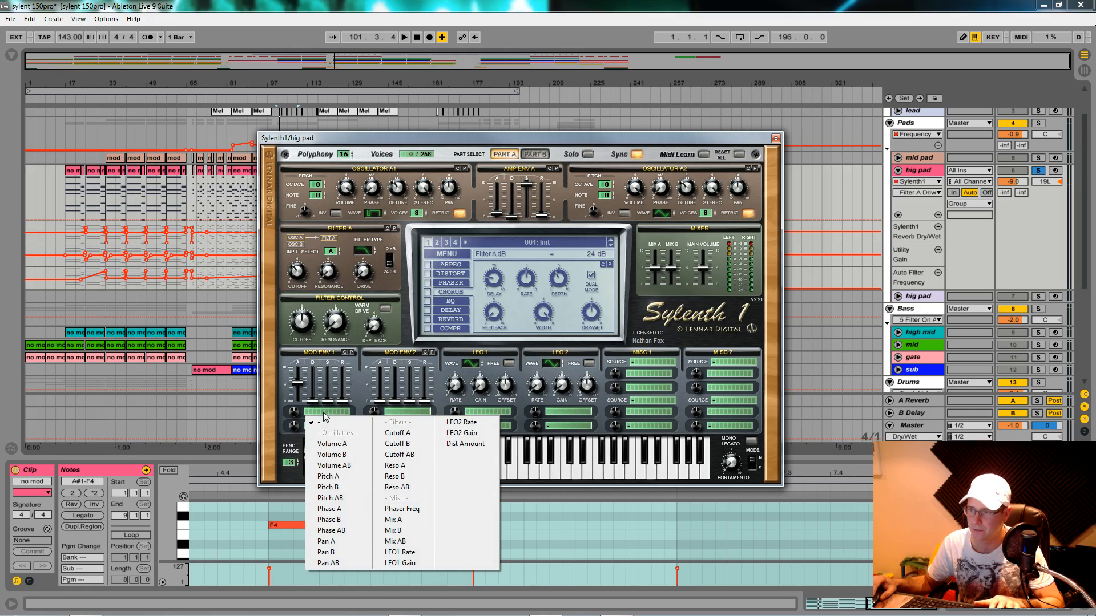
{"action": "left_click", "coordinate": [398, 433]}
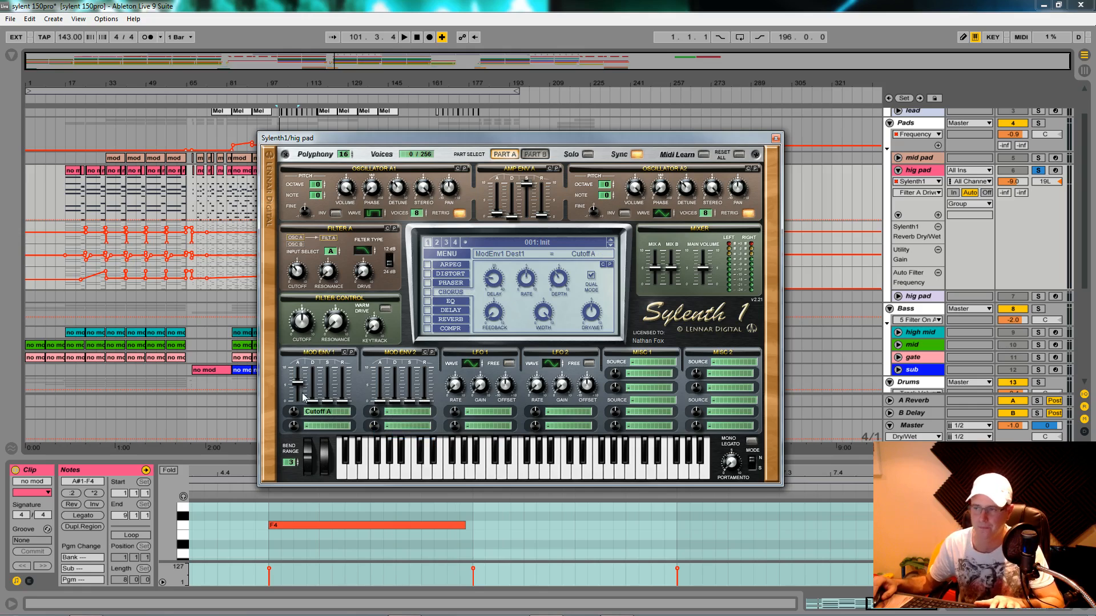
{"action": "left_click", "coordinate": [300, 414]}
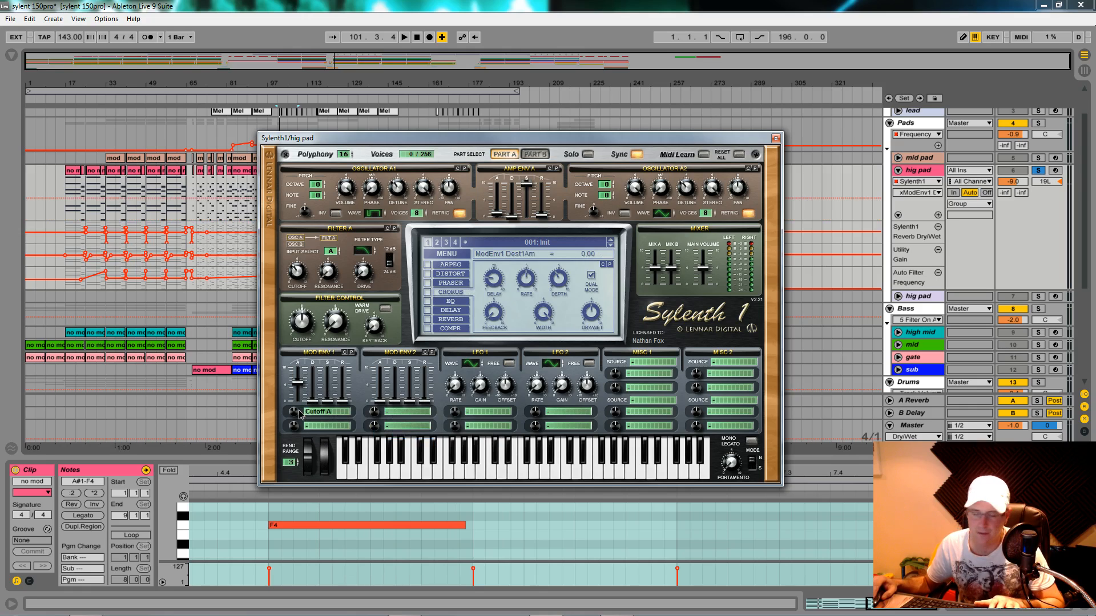
{"action": "left_click_drag", "start_coordinate": [299, 414], "coordinate": [301, 385]}
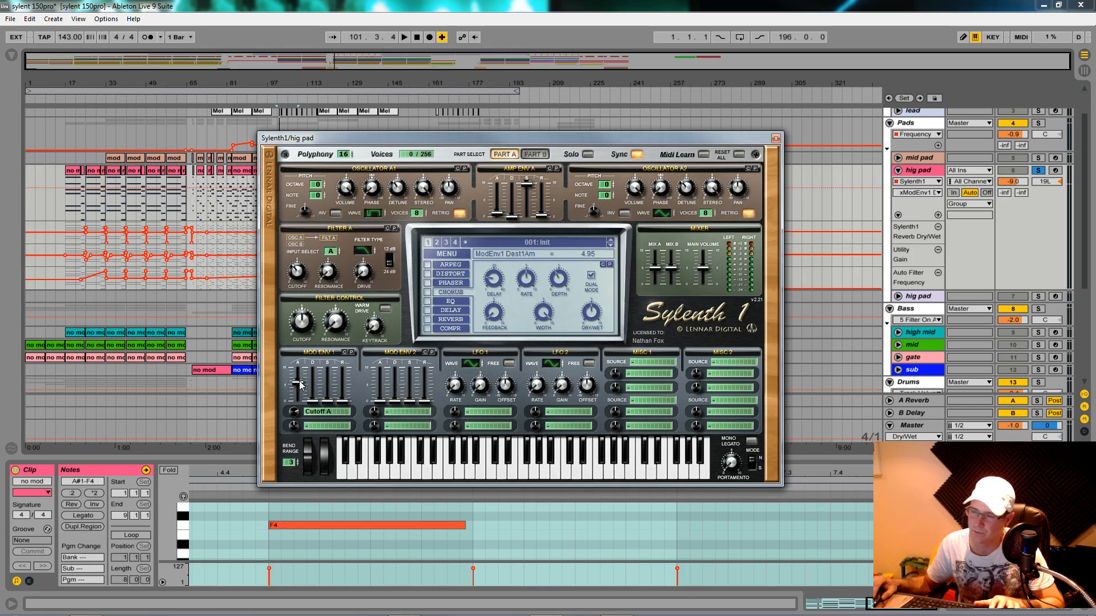
{"action": "left_click", "coordinate": [298, 269]}
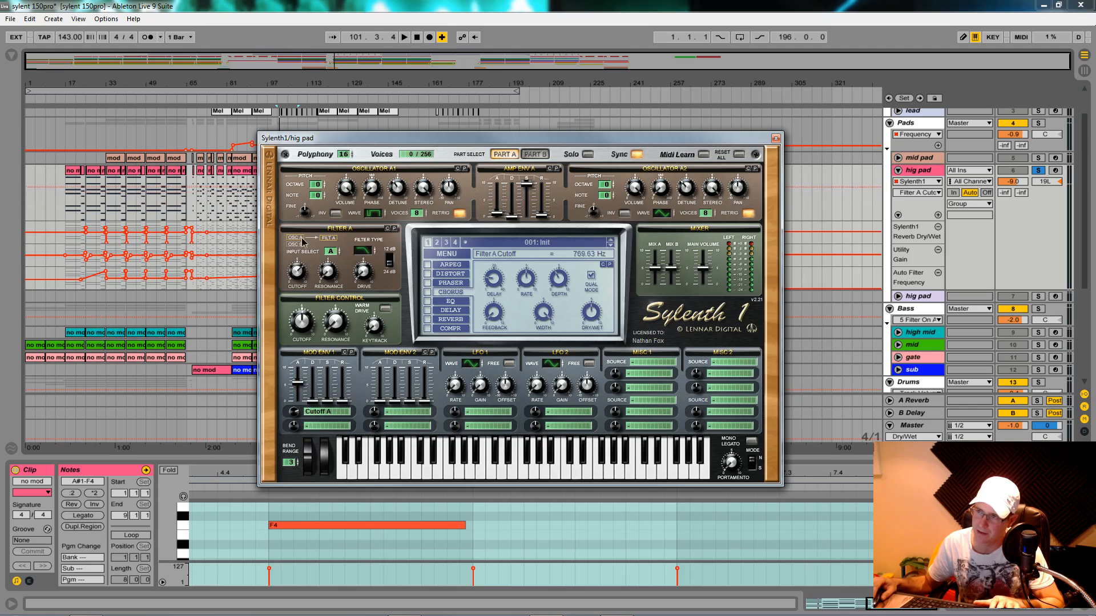
Lower filter A's cutoff to 27.76 Hz, raise modulation envelope 1's sustain and set its attack to 5.29, auditioning the sweep.
{"action": "left_click_drag", "start_coordinate": [302, 268], "coordinate": [303, 285]}
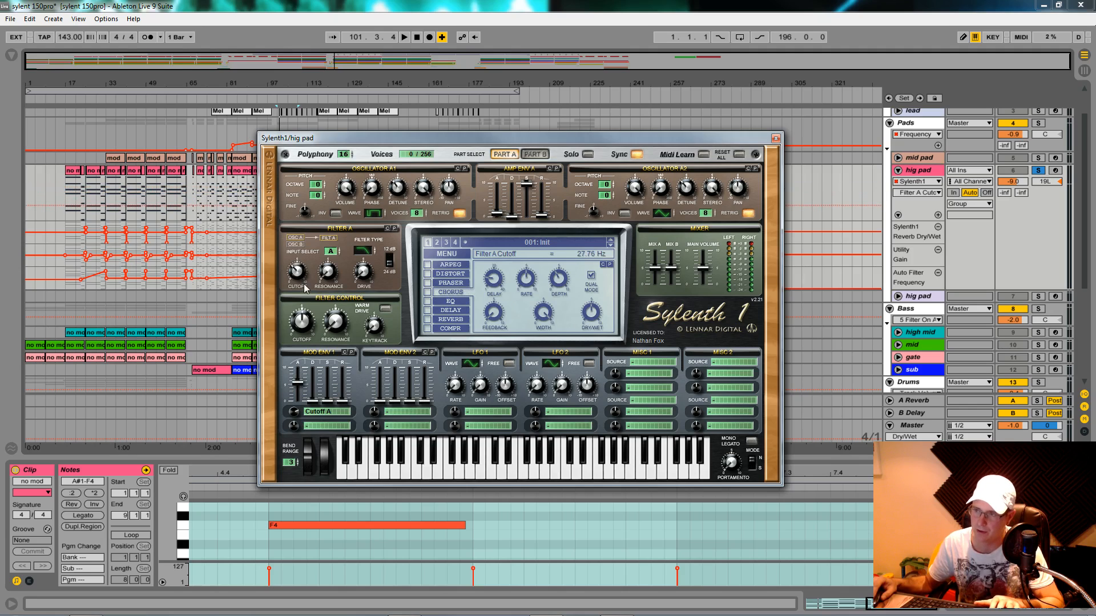
{"action": "left_click", "coordinate": [314, 401]}
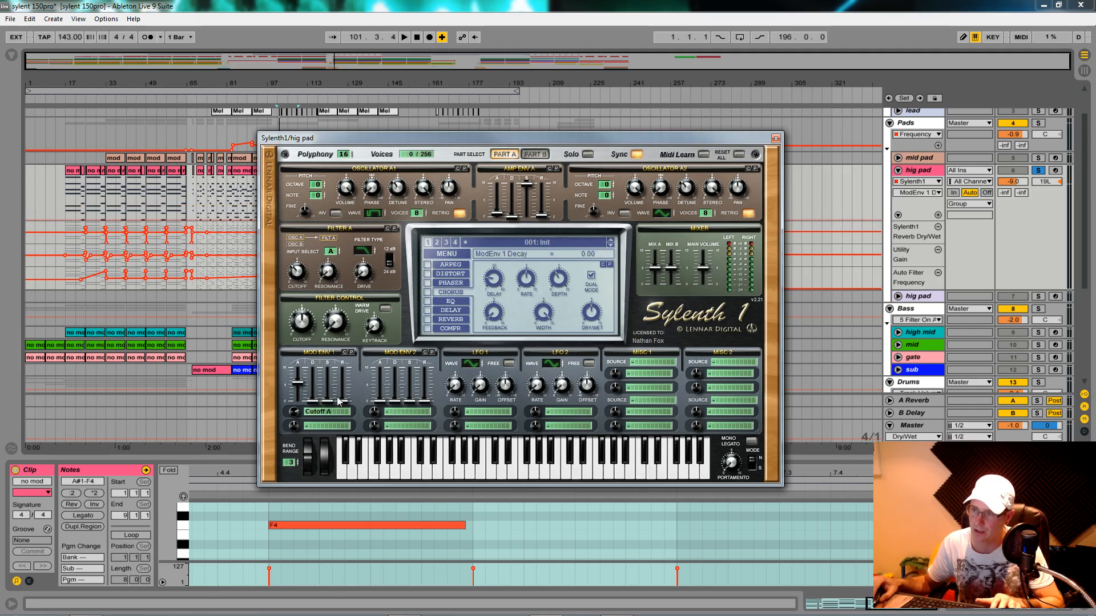
{"action": "left_click_drag", "start_coordinate": [331, 404], "coordinate": [296, 425]}
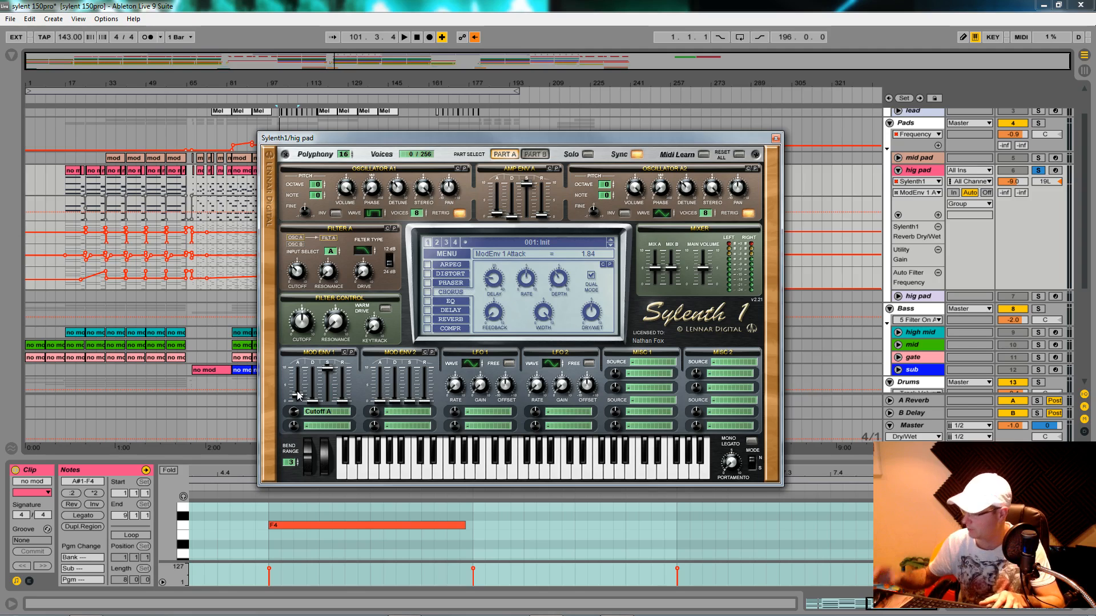
{"action": "left_click_drag", "start_coordinate": [297, 393], "coordinate": [297, 363]}
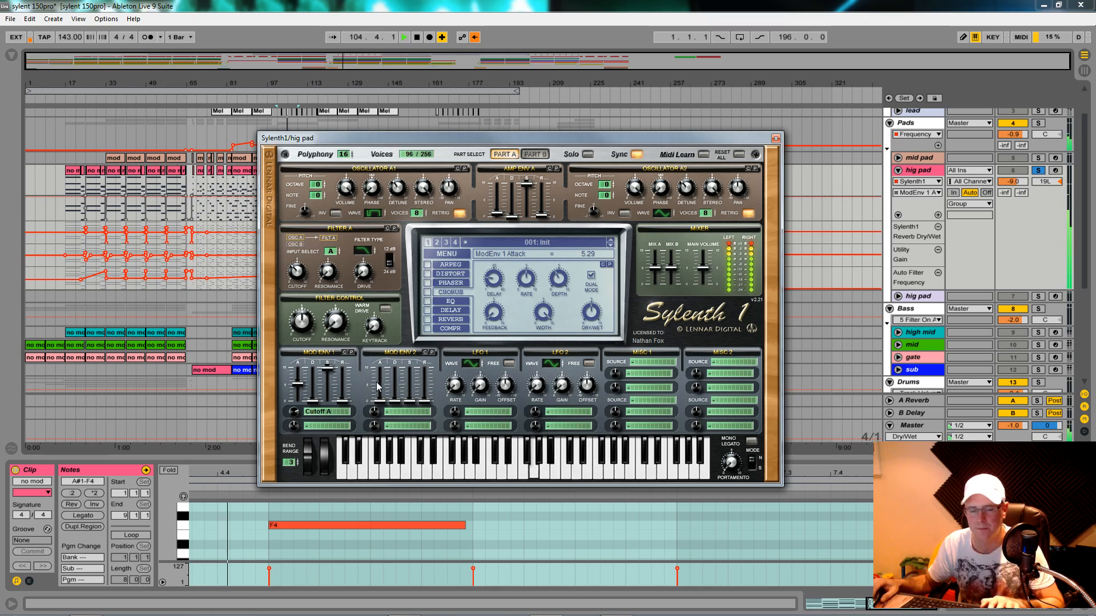
{"action": "key", "text": "space"}
{"action": "left_click", "coordinate": [291, 413]}
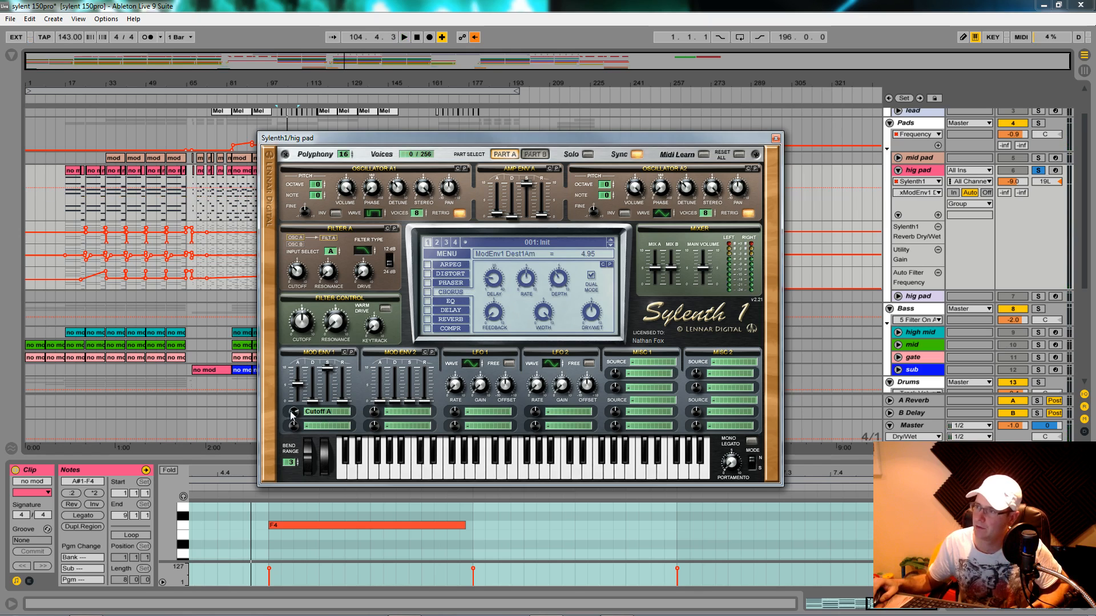
{"action": "left_click", "coordinate": [303, 385]}
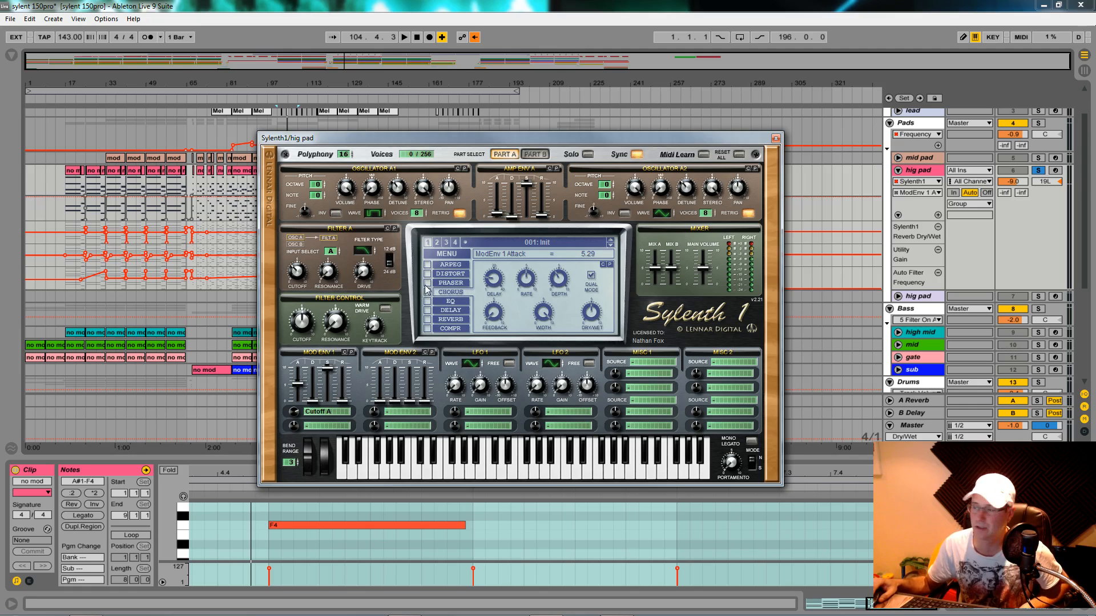
Examine the effect devices on the hig pad track and on the Pads group.
{"action": "left_click", "coordinate": [912, 182]}
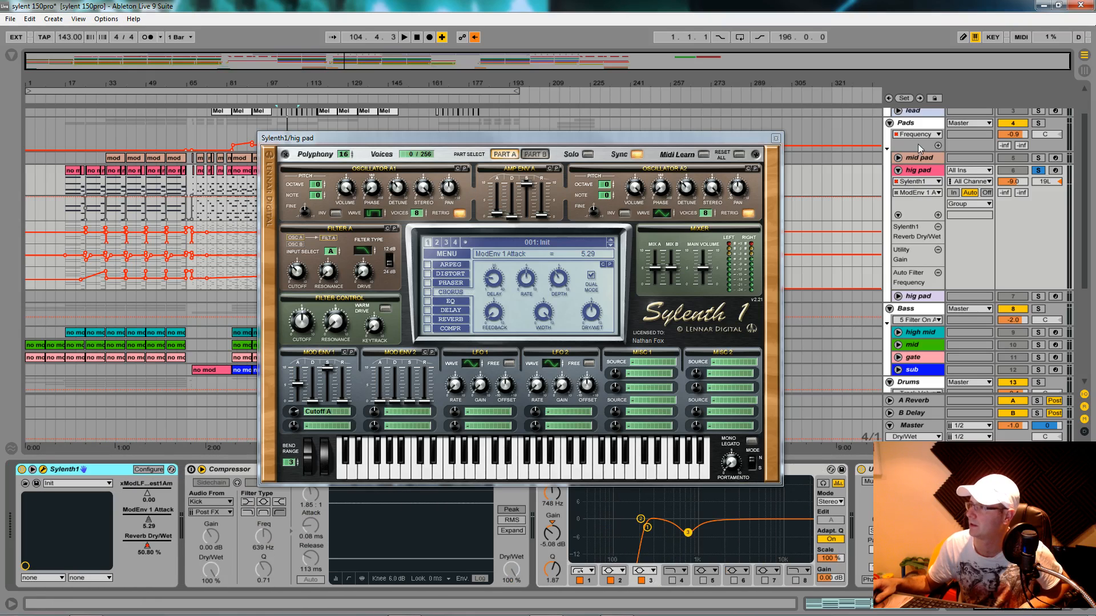
{"action": "left_click", "coordinate": [930, 124]}
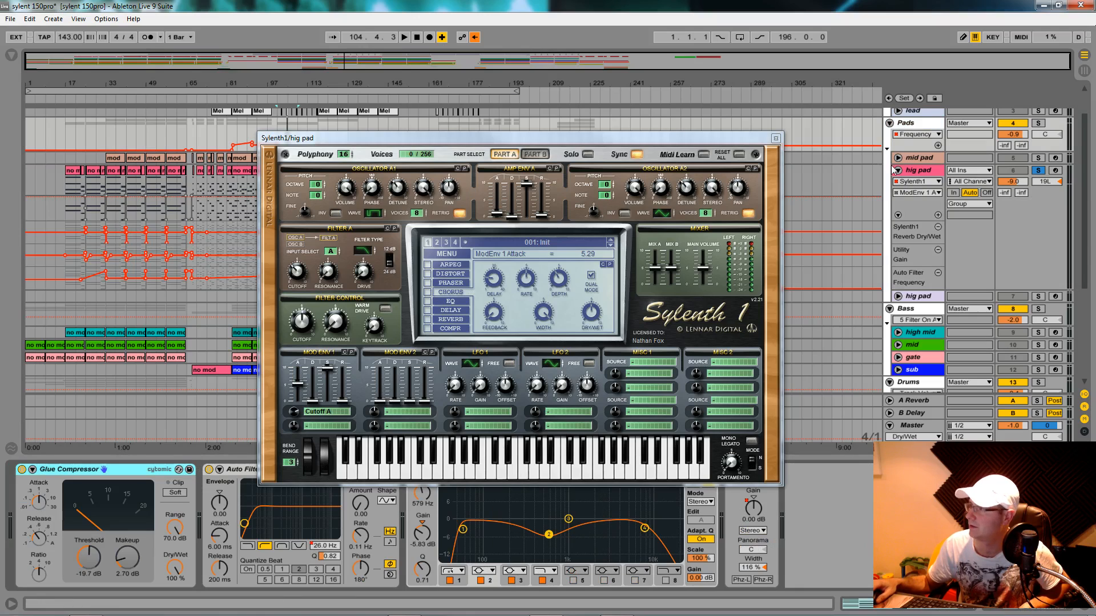
{"action": "left_click", "coordinate": [917, 170]}
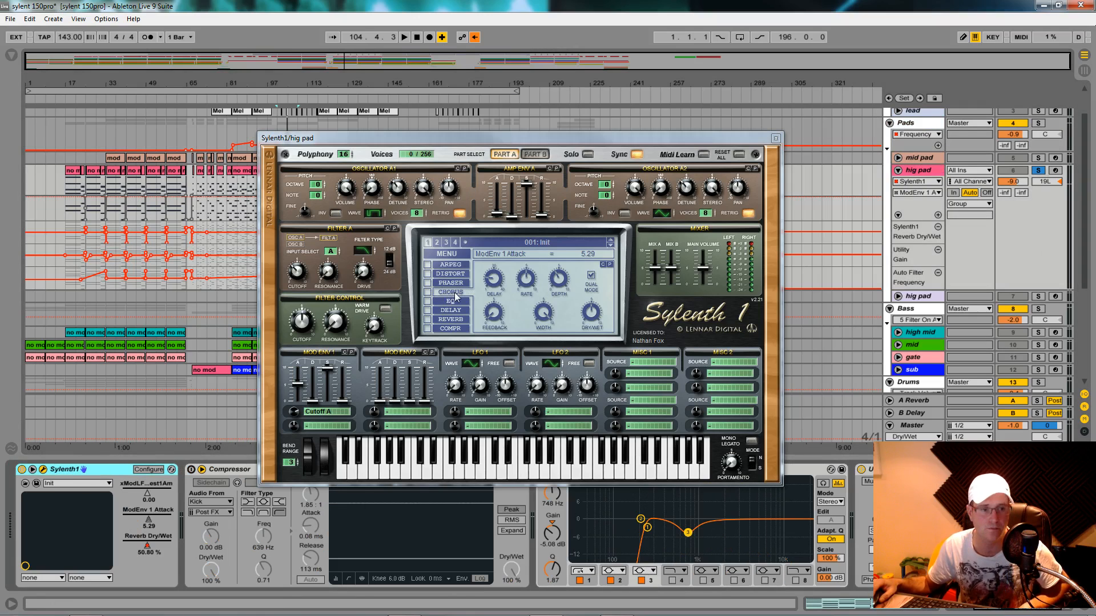
Enable the chorus and set its rate to 0.17 Hz and its depth to 49.52 %, auditioning the pad.
{"action": "left_click", "coordinate": [427, 292]}
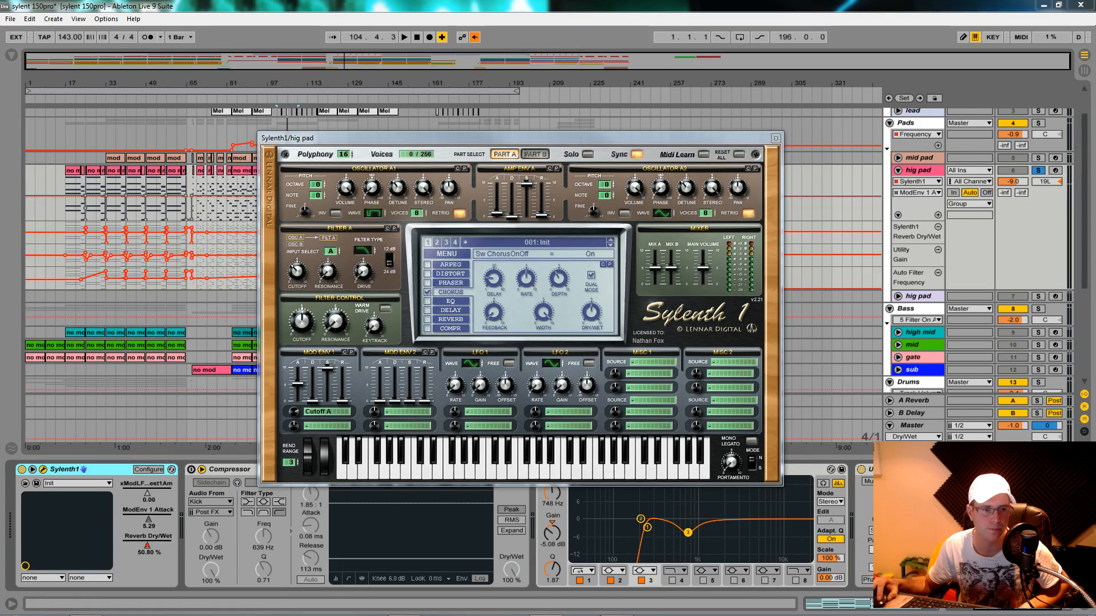
{"action": "left_click", "coordinate": [525, 286]}
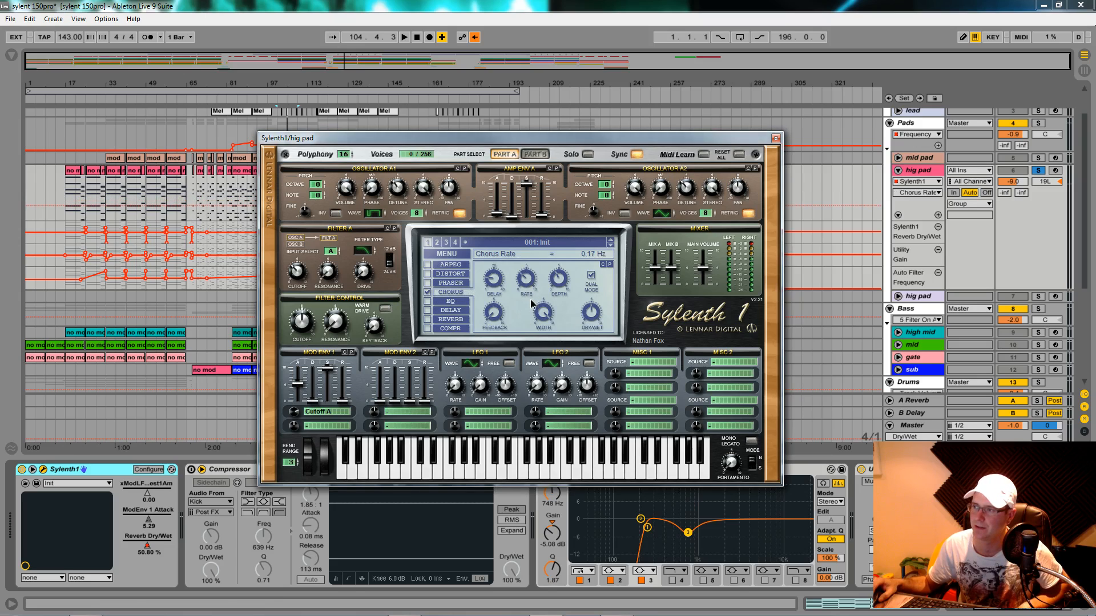
{"action": "key", "text": "space"}
{"action": "left_click_drag", "start_coordinate": [530, 287], "coordinate": [531, 286]}
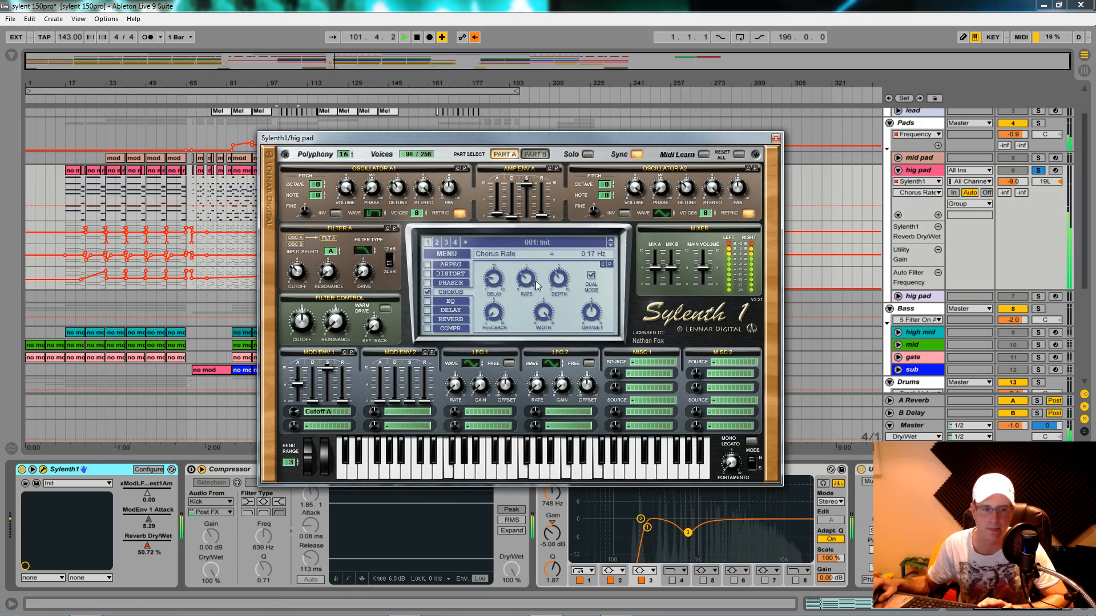
{"action": "key", "text": "space"}
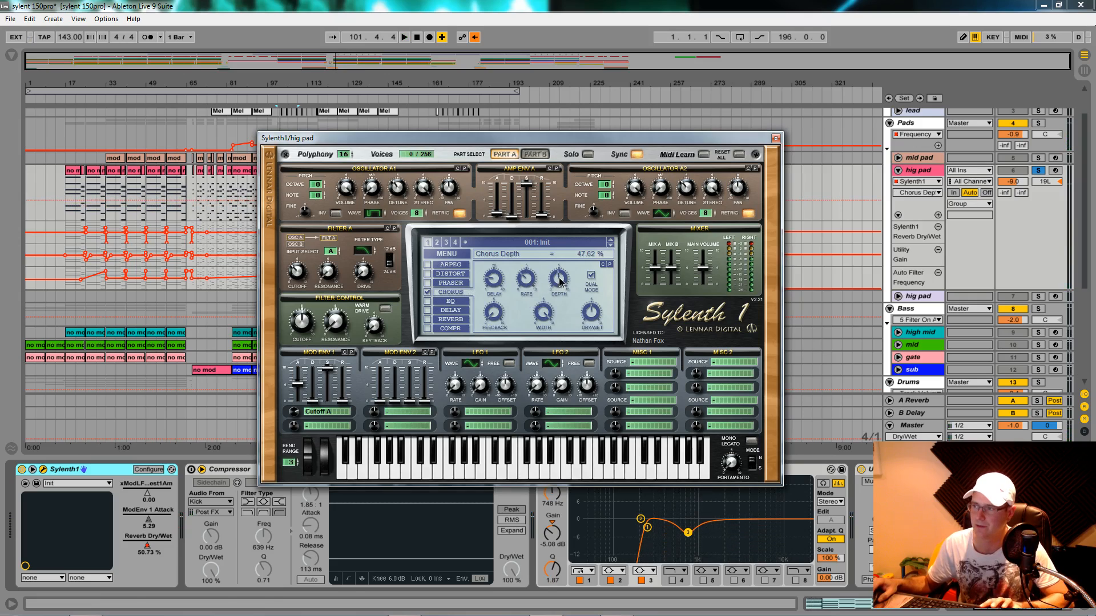
{"action": "left_click", "coordinate": [560, 279]}
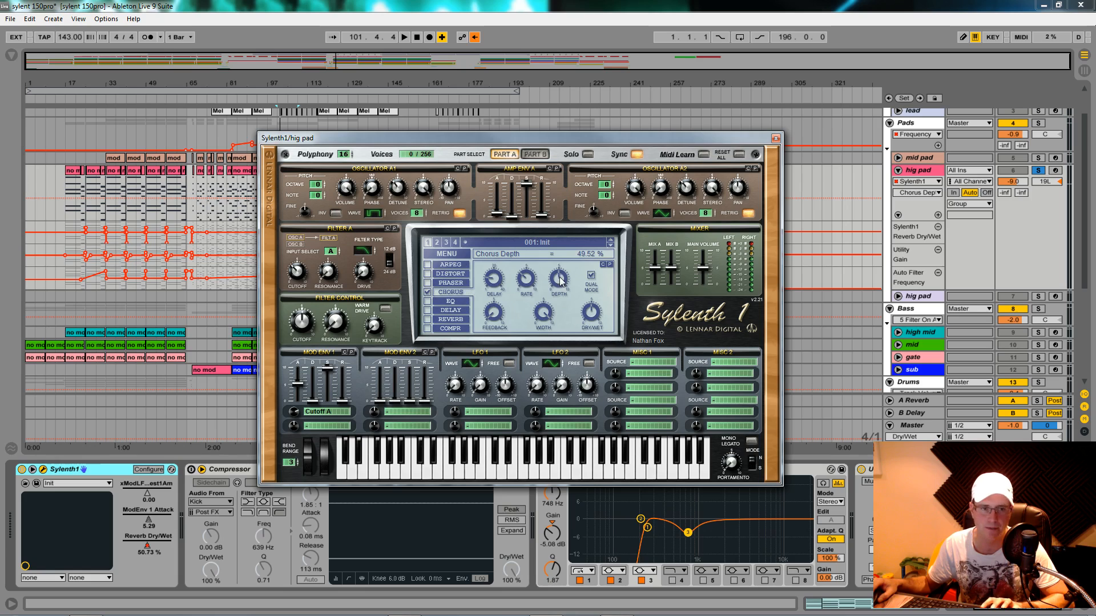
Set the chorus feedback to 21.90 % and dry/wet to 63.81 %, auditioning the pad.
{"action": "key", "text": "space"}
{"action": "left_click_drag", "start_coordinate": [495, 312], "coordinate": [495, 287]}
{"action": "key", "text": "space"}
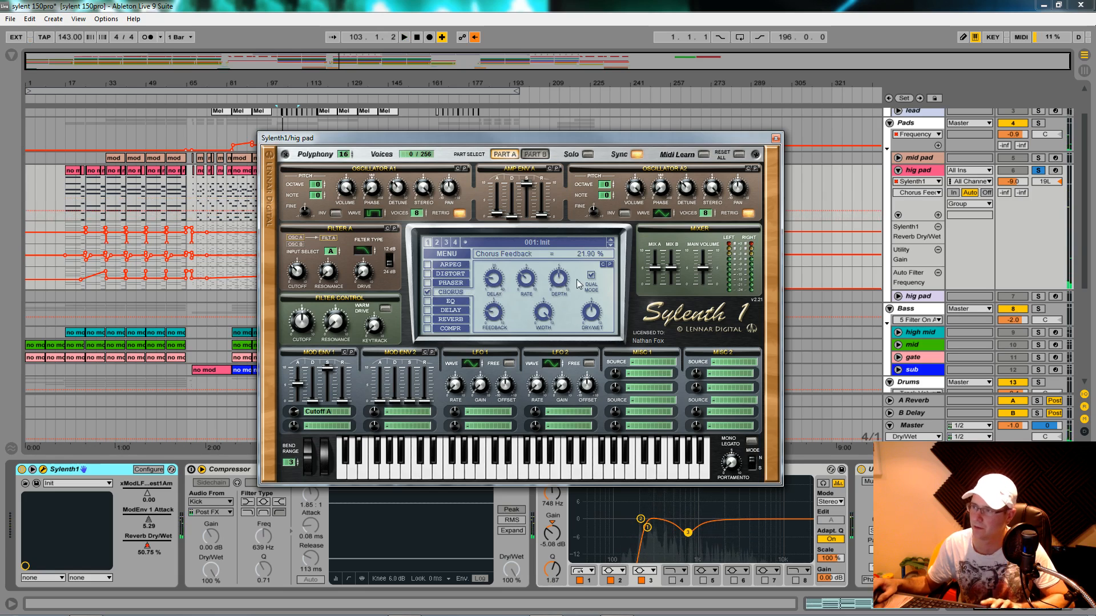
{"action": "left_click_drag", "start_coordinate": [540, 314], "coordinate": [592, 296]}
{"action": "key", "text": "space"}
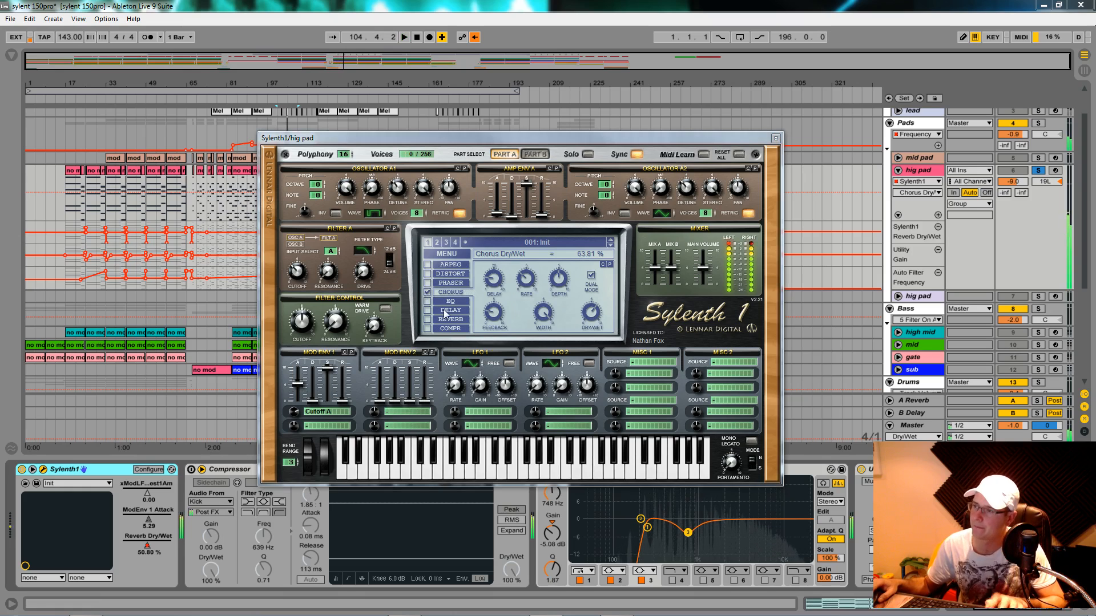
{"action": "key", "text": "space"}
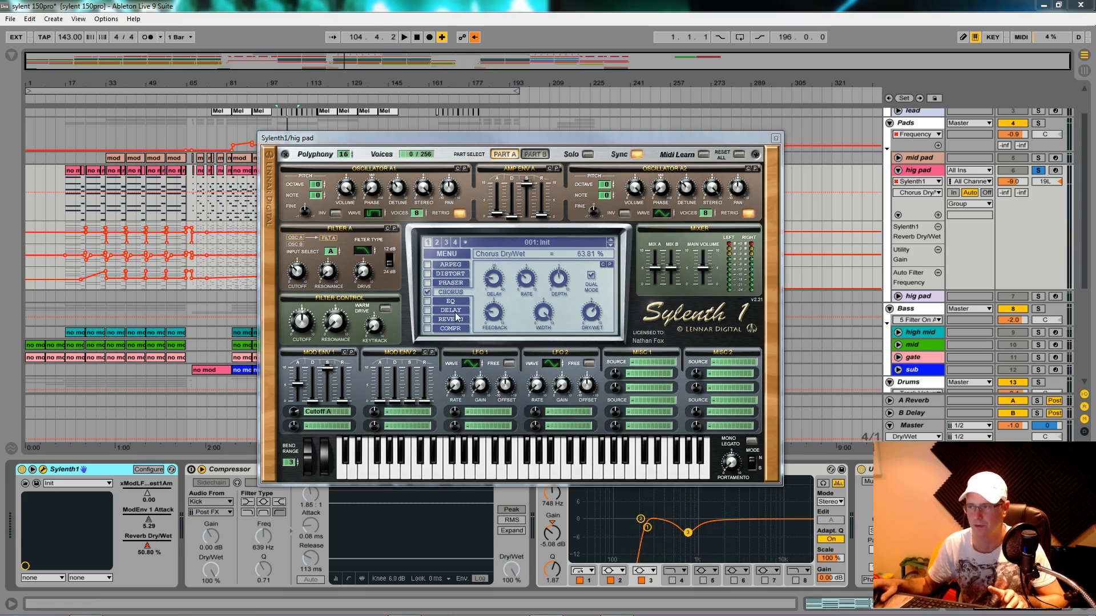
Enable the reverb with a size of 5.98, a predelay of 41.90 ms and a dry/wet of 52.65 %, auditioning the mix.
{"action": "left_click", "coordinate": [451, 319]}
{"action": "left_click", "coordinate": [427, 320]}
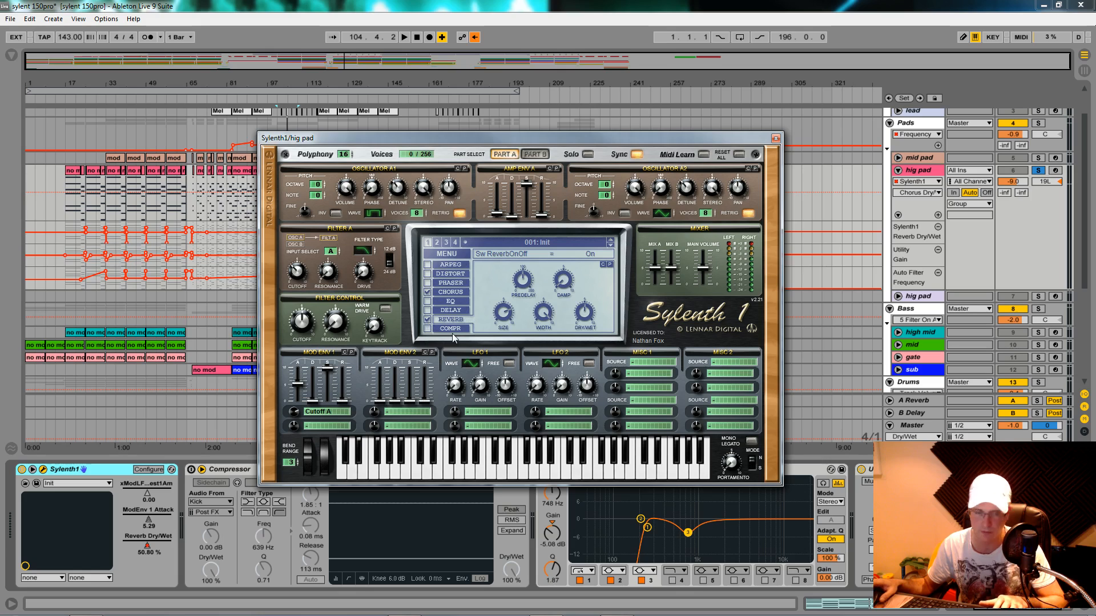
{"action": "left_click", "coordinate": [503, 328]}
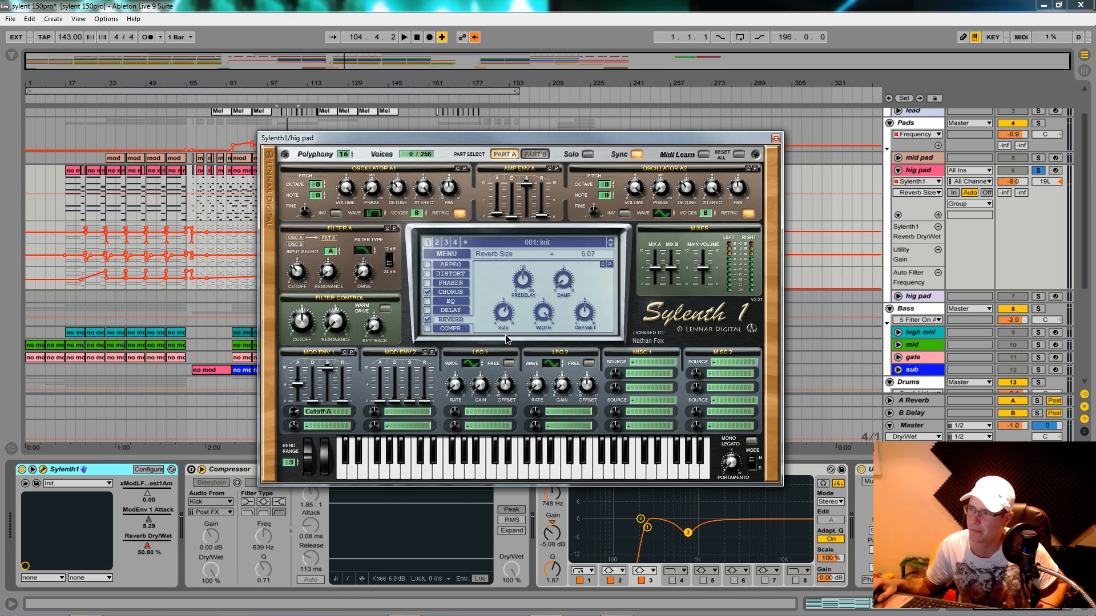
{"action": "left_click_drag", "start_coordinate": [505, 335], "coordinate": [506, 336]}
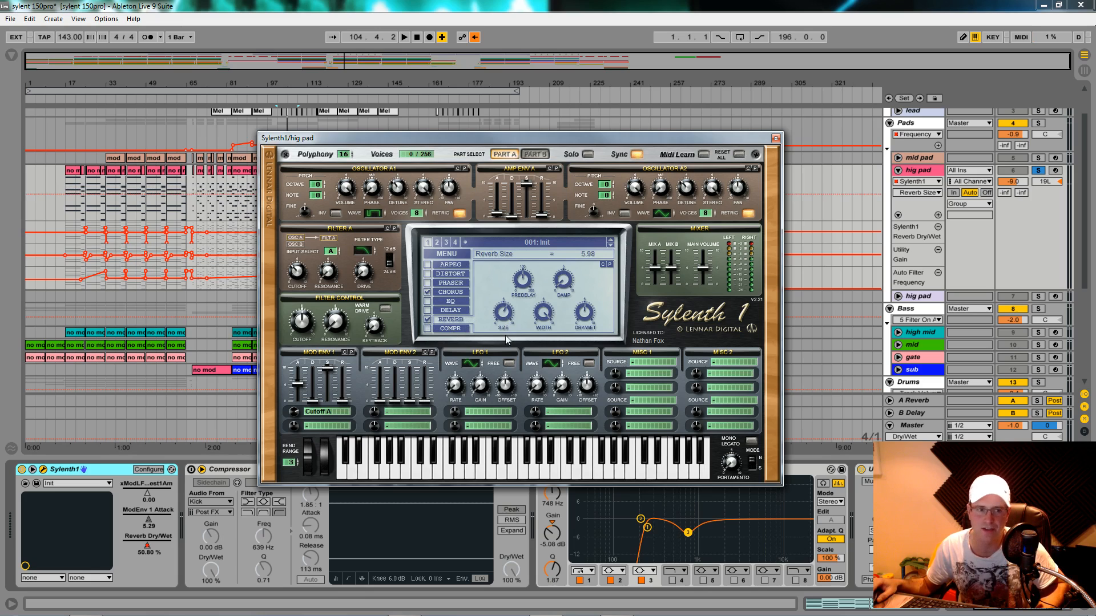
{"action": "left_click", "coordinate": [524, 284]}
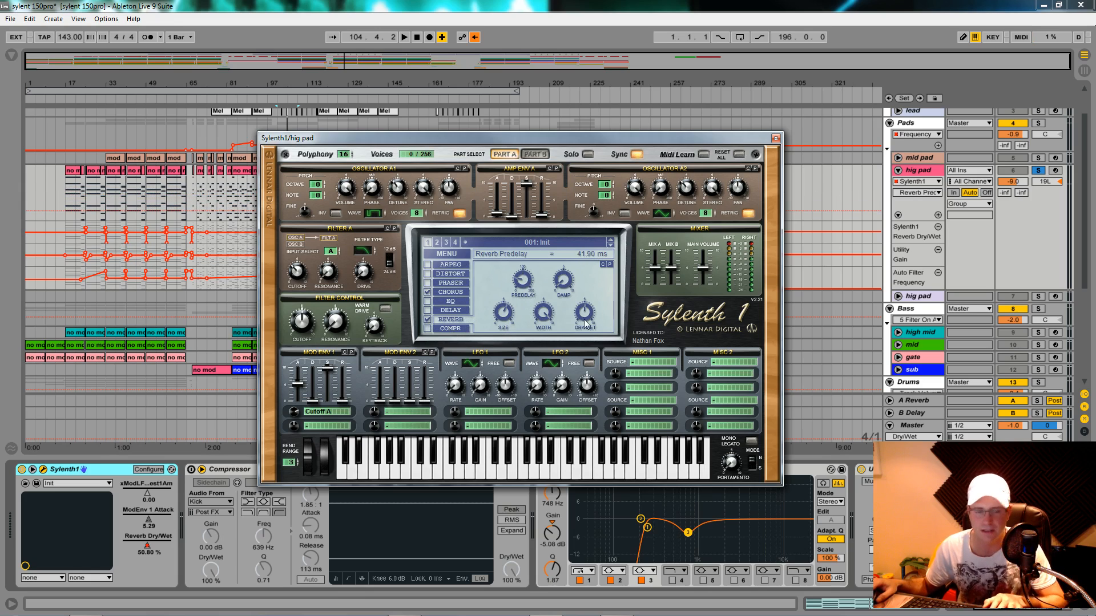
{"action": "key", "text": "space"}
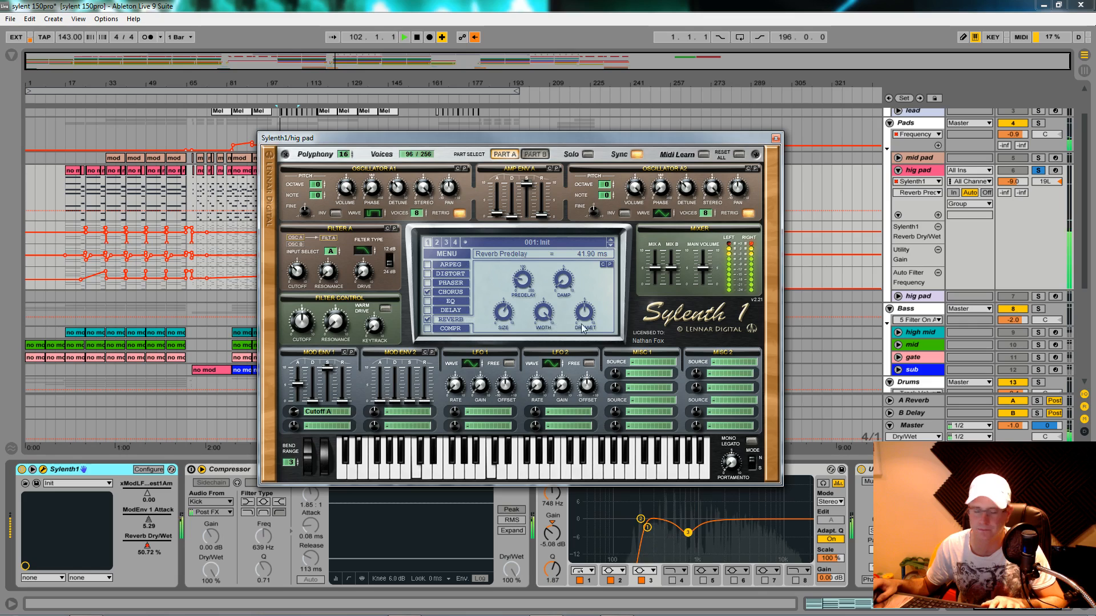
{"action": "left_click_drag", "start_coordinate": [583, 329], "coordinate": [581, 317]}
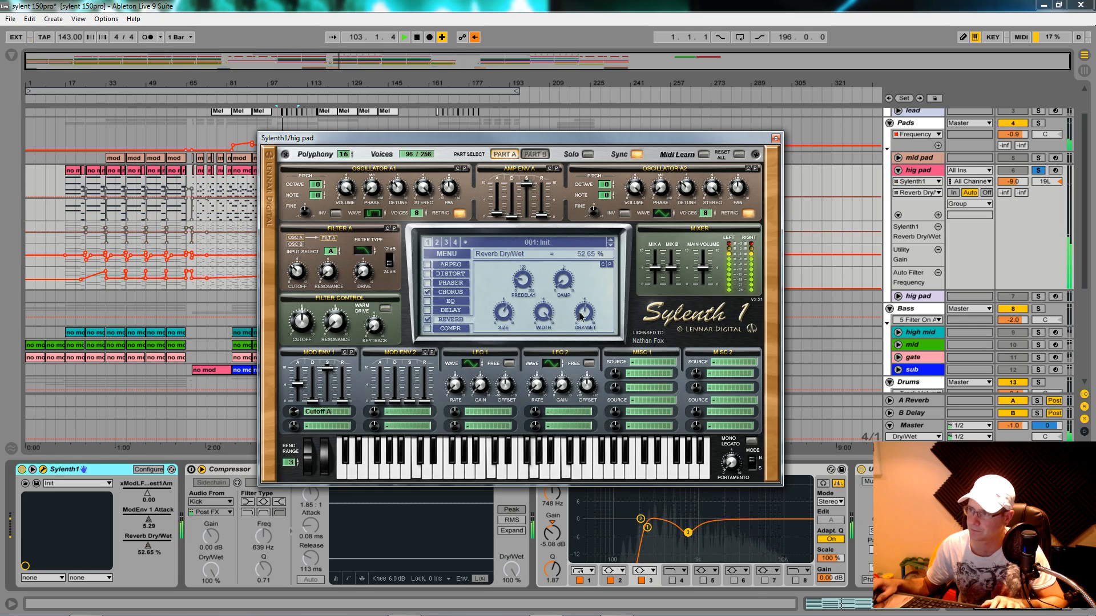
{"action": "key", "text": "space"}
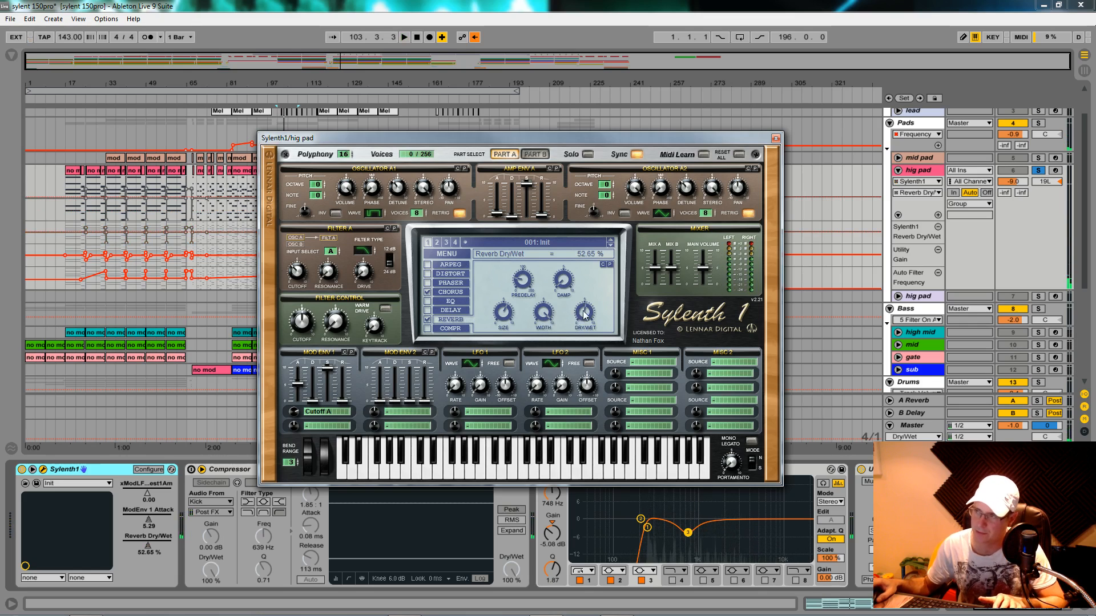
Audition the pad with its chorus and reverb, and re-enable the overridden automation.
{"action": "key", "text": "space"}
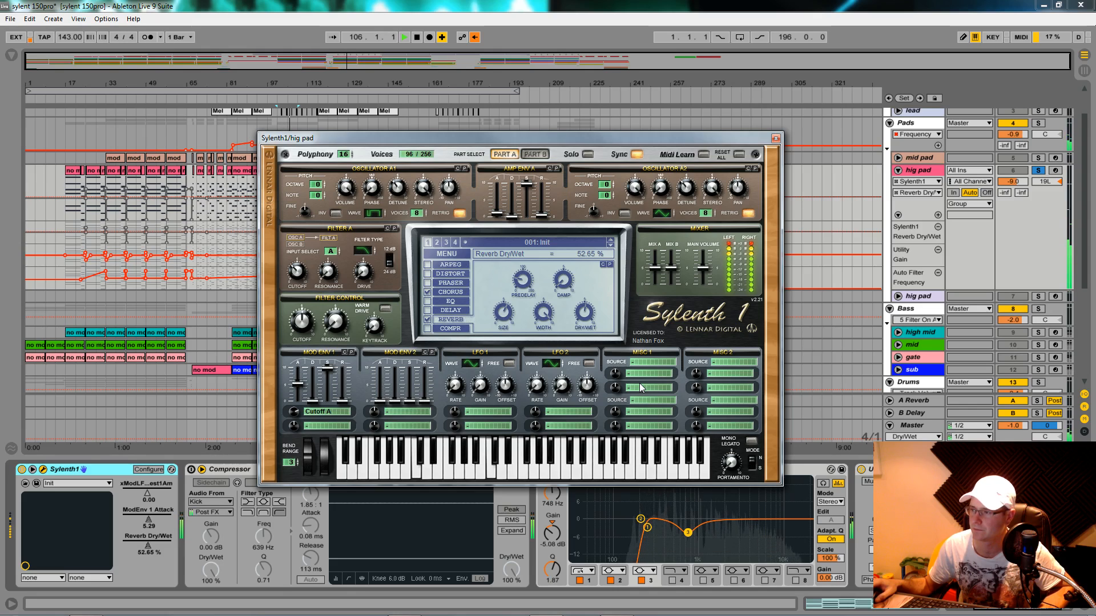
{"action": "key", "text": "space"}
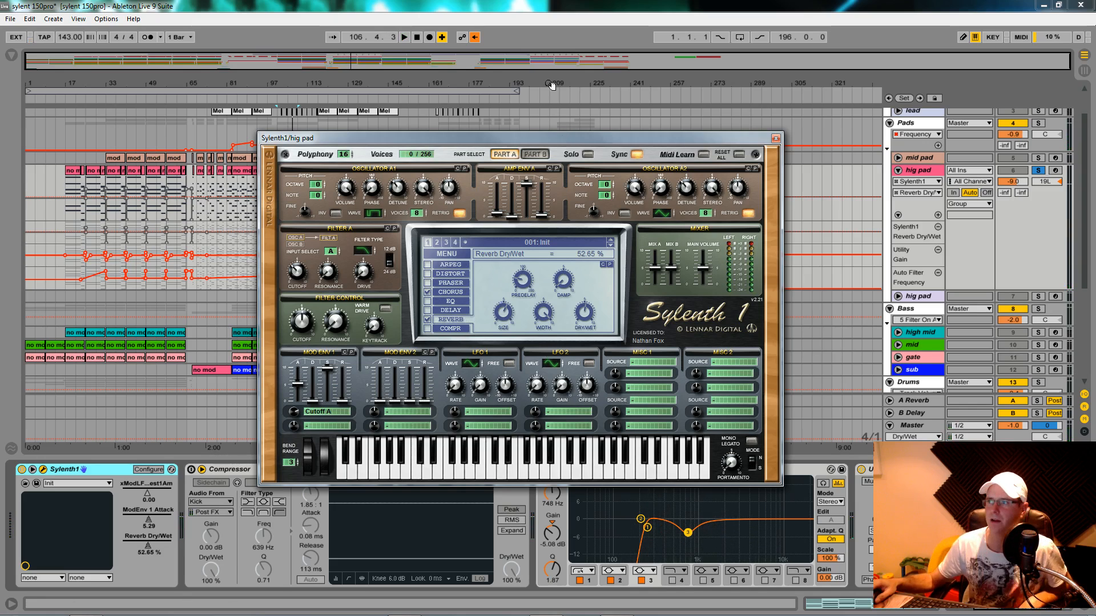
{"action": "left_click", "coordinate": [474, 37]}
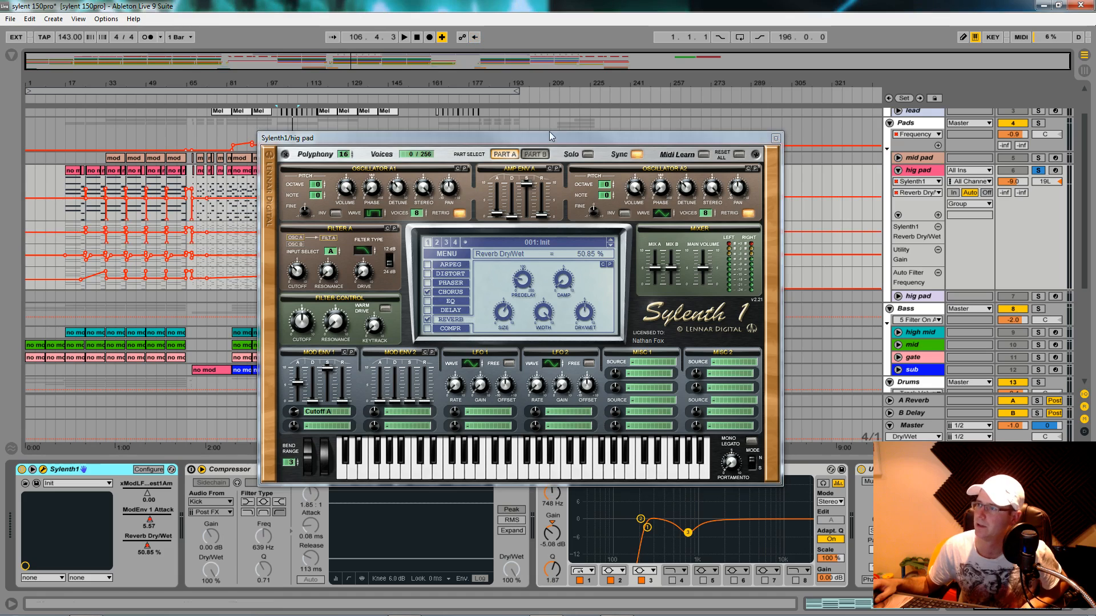
Move the Sylenth1 window out of the way, fold the expanded hig pad track, and bring the synth window back over the arrangement.
{"action": "left_click_drag", "start_coordinate": [551, 135], "coordinate": [554, 136]}
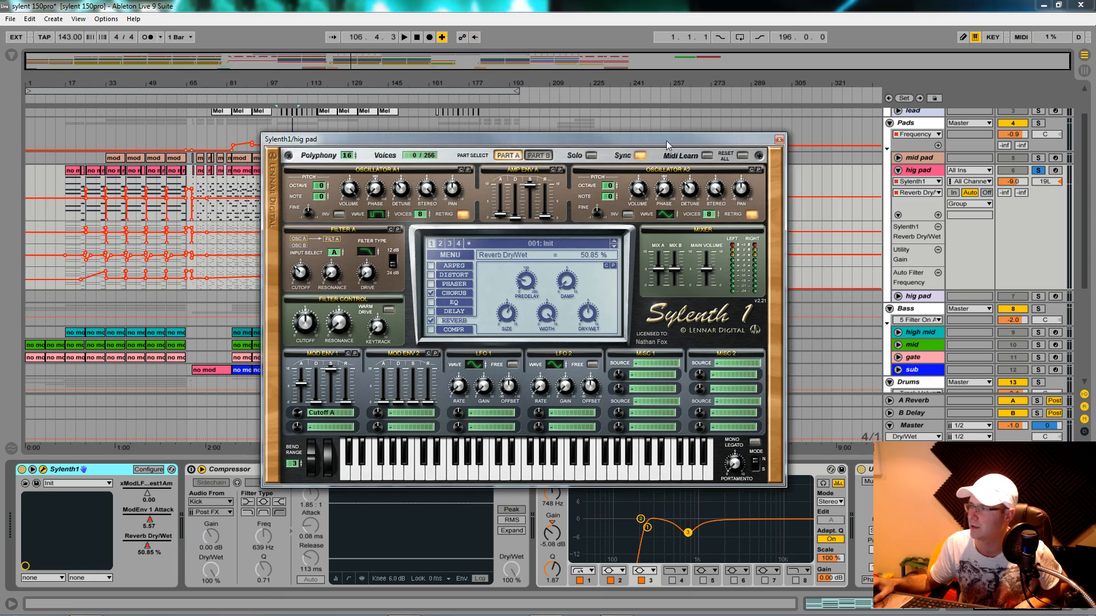
{"action": "left_click_drag", "start_coordinate": [666, 140], "coordinate": [659, 448]}
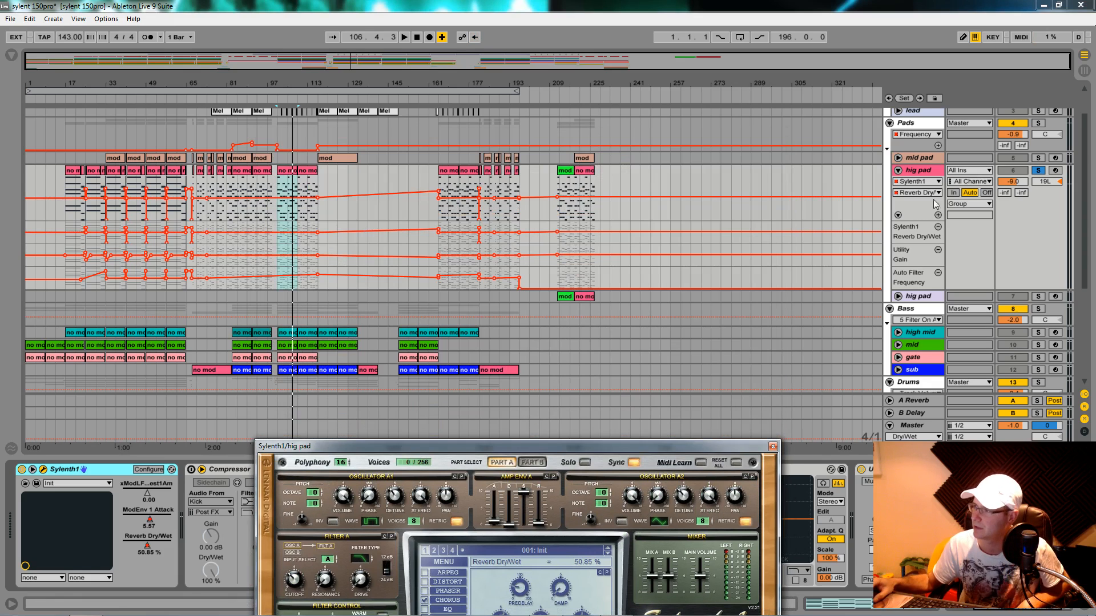
{"action": "left_click", "coordinate": [897, 170]}
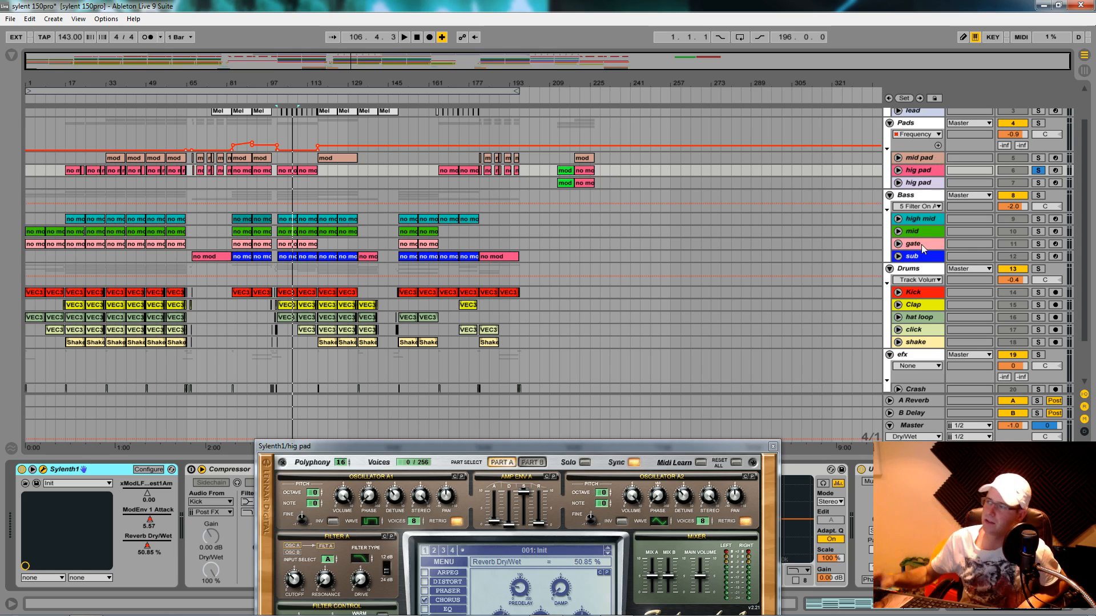
{"action": "left_click", "coordinate": [501, 75]}
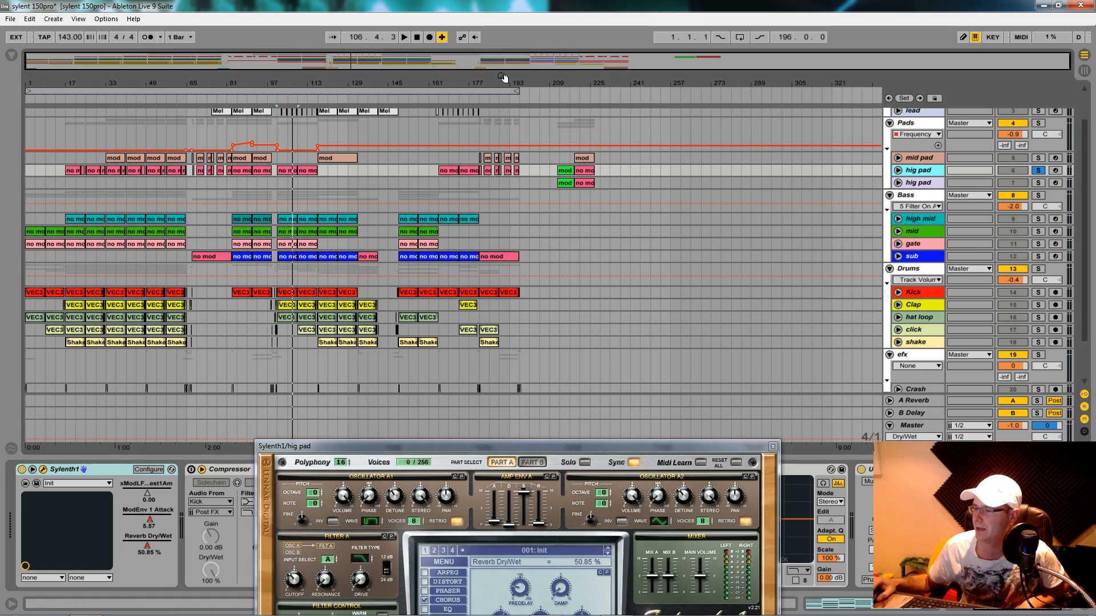
{"action": "left_click_drag", "start_coordinate": [619, 453], "coordinate": [573, 107]}
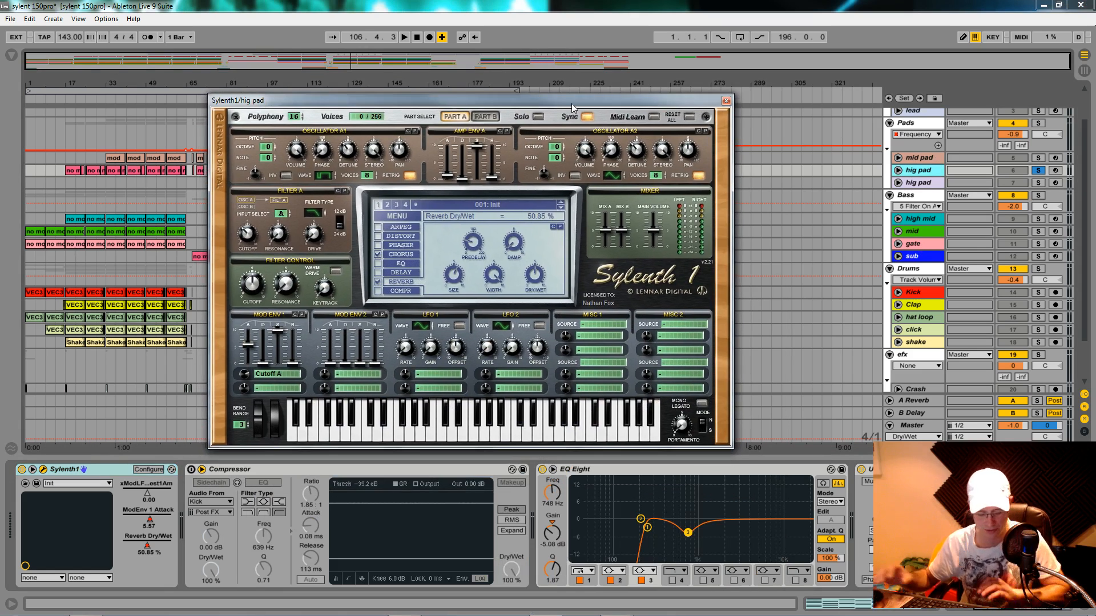